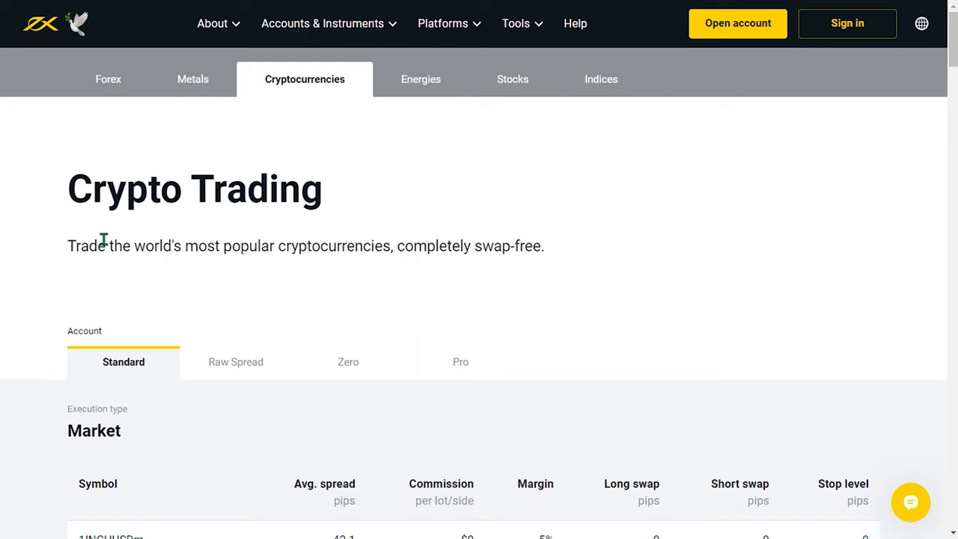
- Scroll down to the Exness registration form and enter the email address
{"action": "scroll", "coordinate": [107, 250], "scroll_direction": "down", "scroll_amount": 4}
{"action": "scroll", "coordinate": [107, 250], "scroll_direction": "down", "scroll_amount": 1}
{"action": "scroll", "coordinate": [107, 250], "scroll_direction": "down", "scroll_amount": 3}
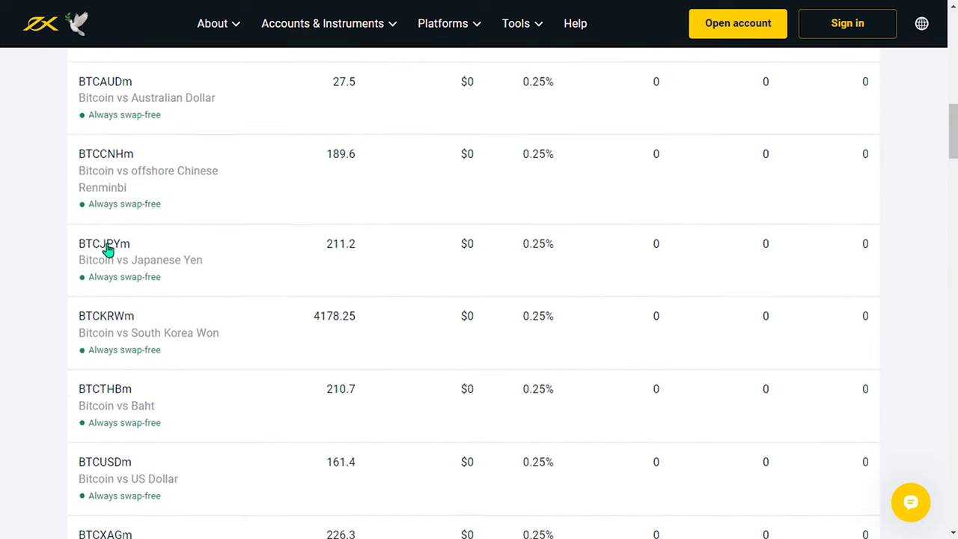
{"action": "scroll", "coordinate": [86, 392], "scroll_direction": "down", "scroll_amount": 1}
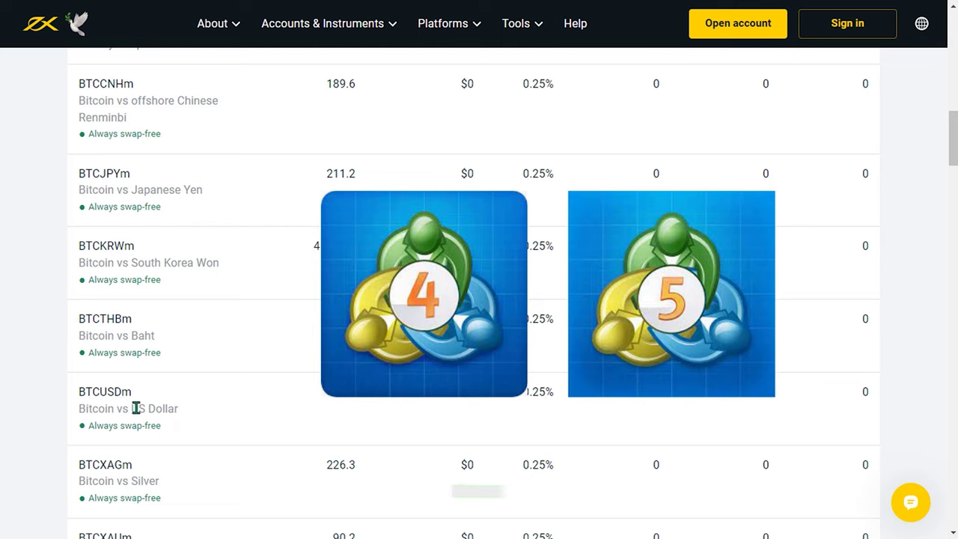
{"action": "scroll", "coordinate": [162, 413], "scroll_direction": "up", "scroll_amount": 10}
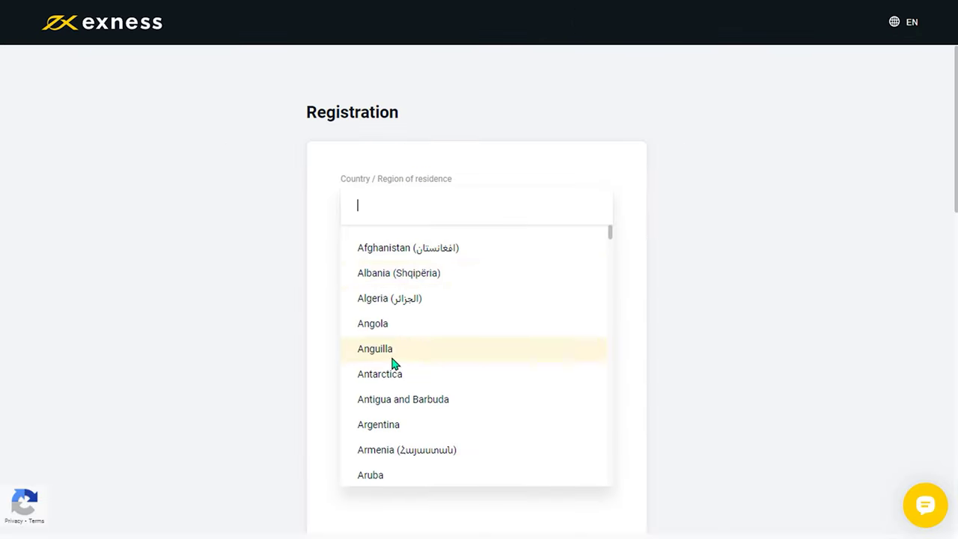
{"action": "scroll", "coordinate": [393, 363], "scroll_direction": "down", "scroll_amount": 2}
{"action": "scroll", "coordinate": [394, 364], "scroll_direction": "down", "scroll_amount": 6}
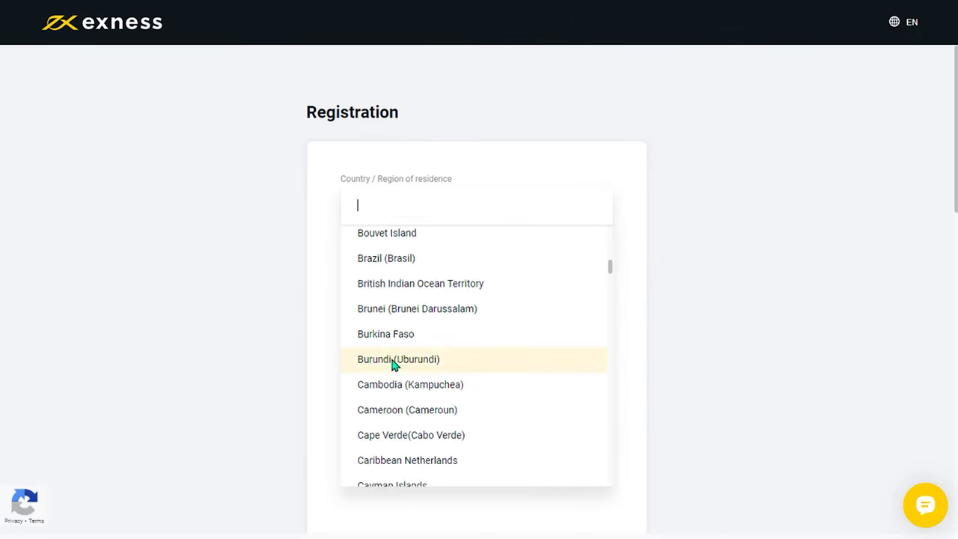
{"action": "scroll", "coordinate": [395, 365], "scroll_direction": "down", "scroll_amount": 5}
{"action": "scroll", "coordinate": [393, 363], "scroll_direction": "down", "scroll_amount": 6}
{"action": "scroll", "coordinate": [393, 363], "scroll_direction": "down", "scroll_amount": 4}
{"action": "left_click", "coordinate": [392, 309]}
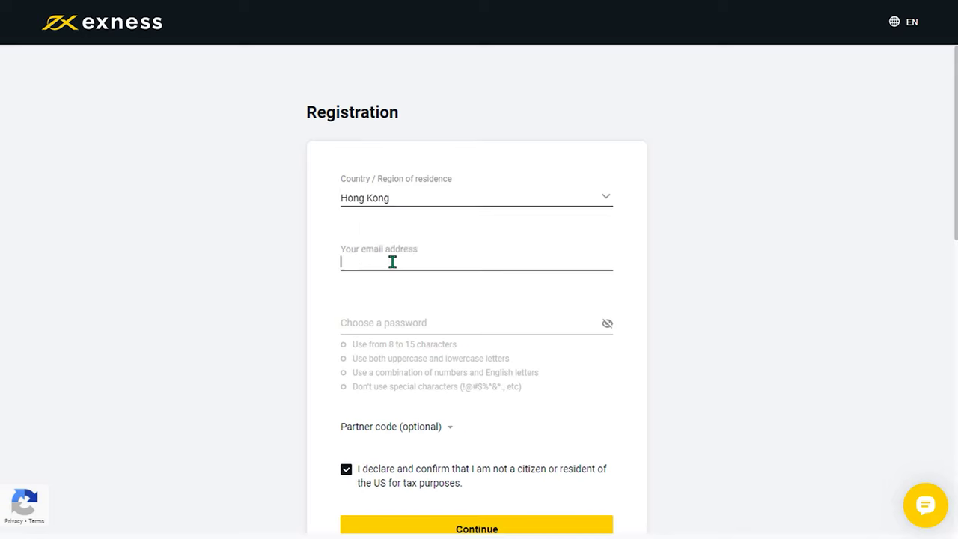
- Enter the account password and submit the Hong Kong registration
{"action": "left_click", "coordinate": [411, 324]}
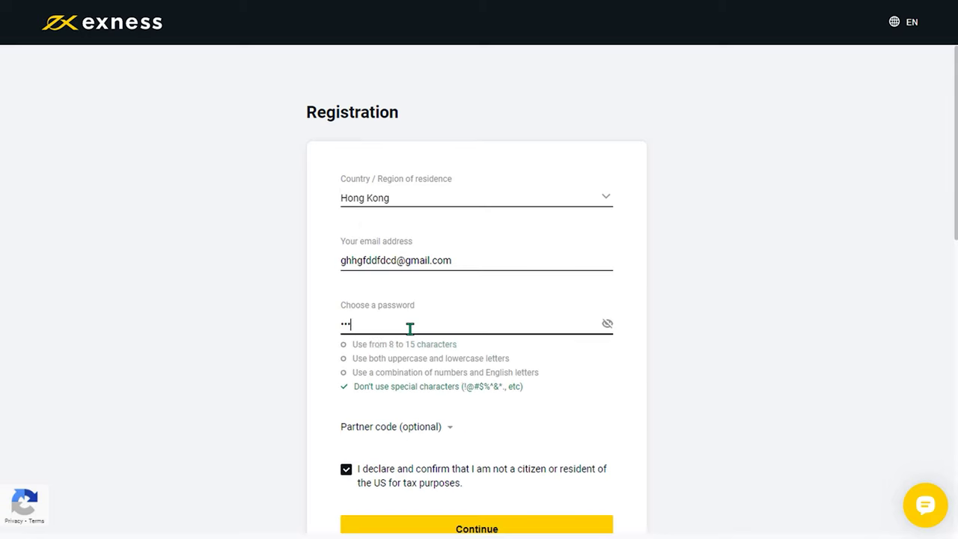
{"action": "scroll", "coordinate": [459, 461], "scroll_direction": "down", "scroll_amount": 1}
{"action": "left_click", "coordinate": [460, 461]}
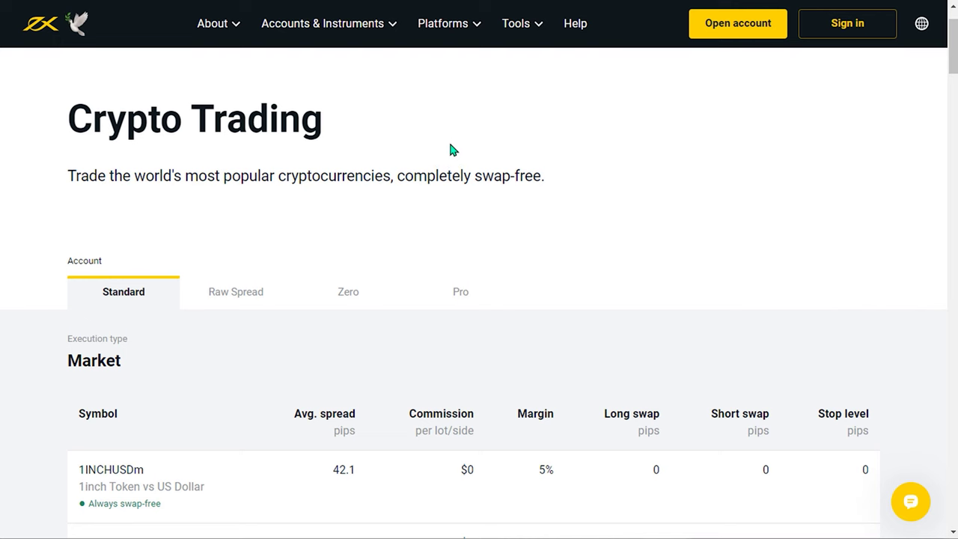
- Download the MetaTrader 4 installer from Exness and run exness4setup.exe to completion
{"action": "left_click", "coordinate": [466, 29]}
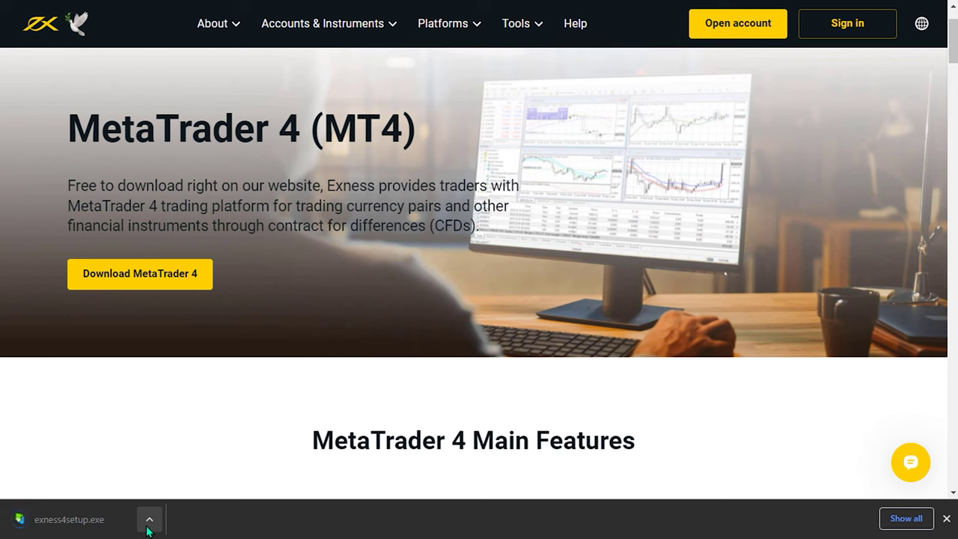
{"action": "left_click", "coordinate": [149, 519]}
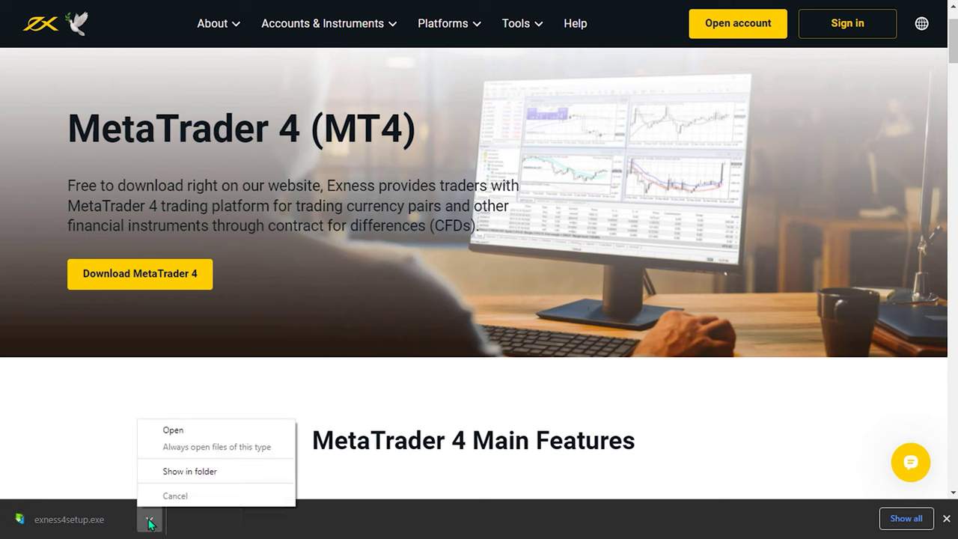
{"action": "left_click", "coordinate": [185, 432]}
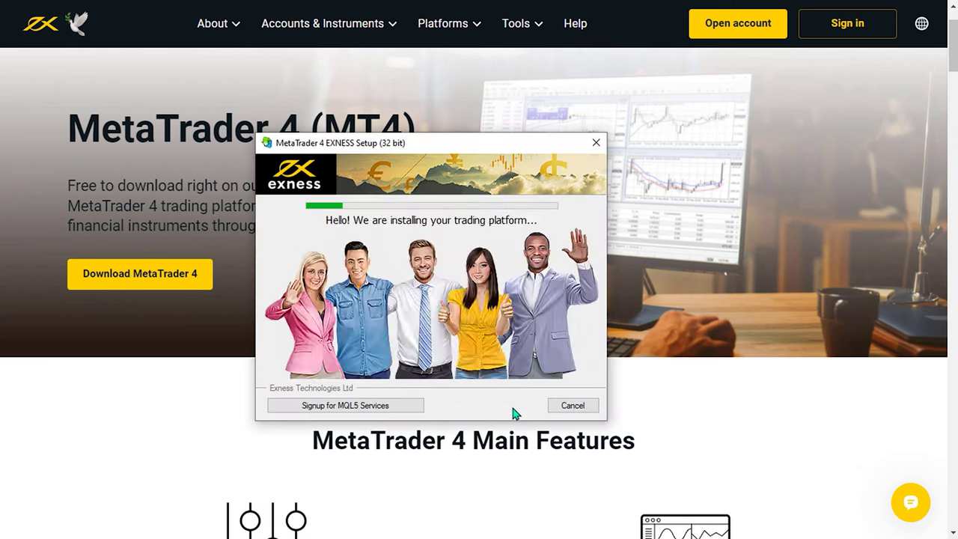
{"action": "left_click", "coordinate": [565, 407]}
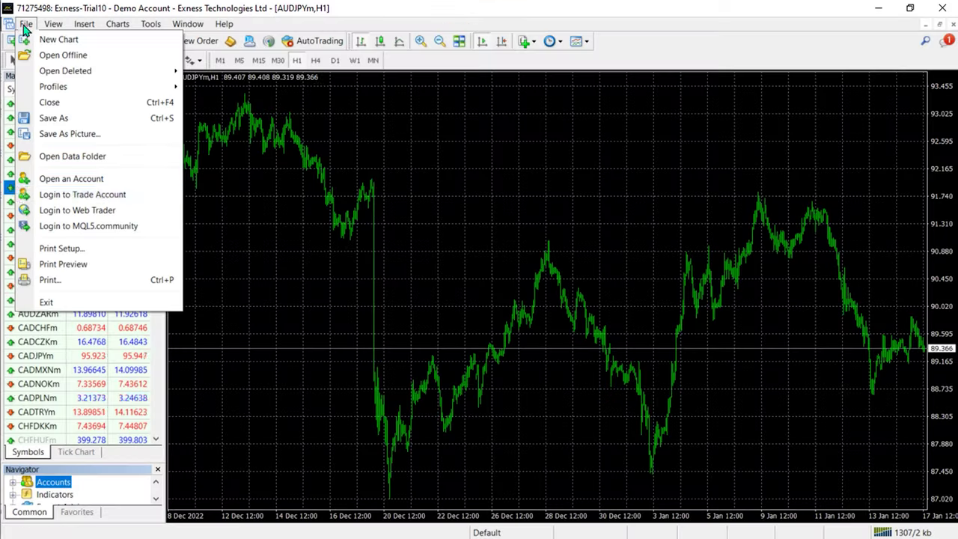
- Log in to the demo trade account on the Exness-Trial10 server
{"action": "left_click", "coordinate": [64, 194]}
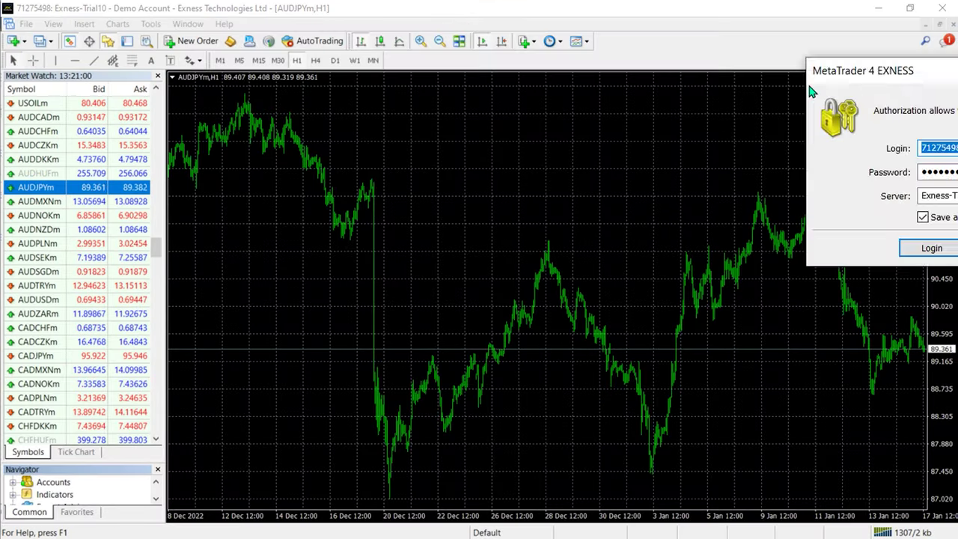
{"action": "left_click", "coordinate": [443, 206]}
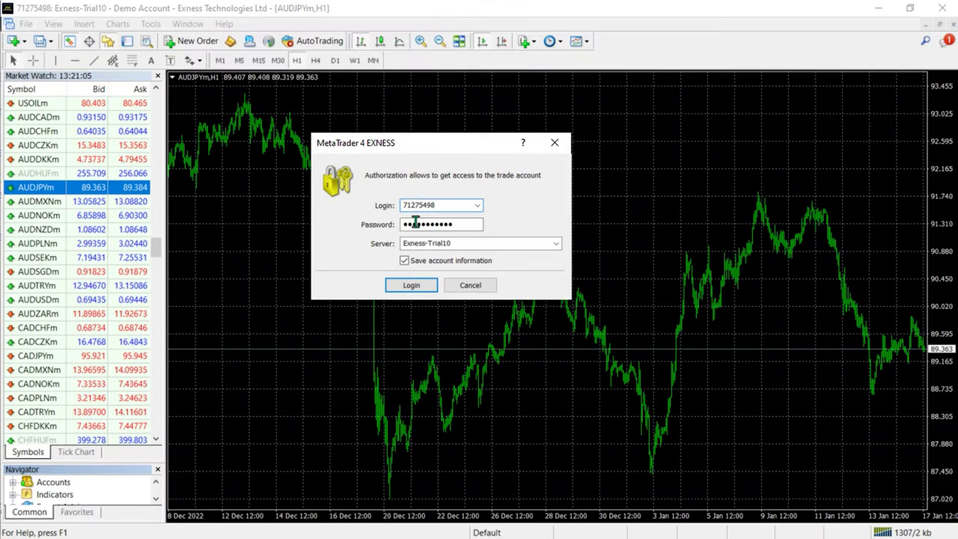
{"action": "left_click", "coordinate": [425, 287]}
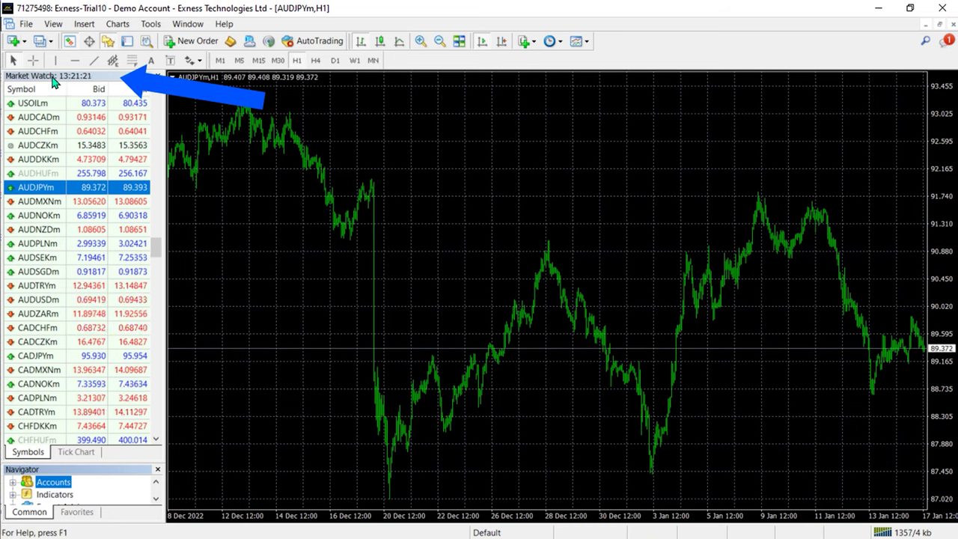
- Show all symbols in Market Watch and scroll to find BTCUSDm
{"action": "right_click", "coordinate": [49, 145]}
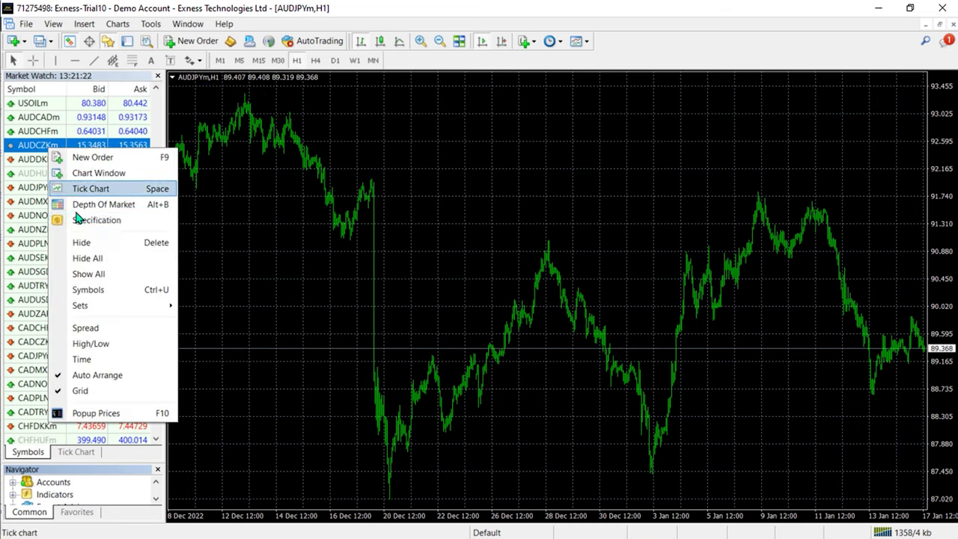
{"action": "left_click", "coordinate": [91, 275]}
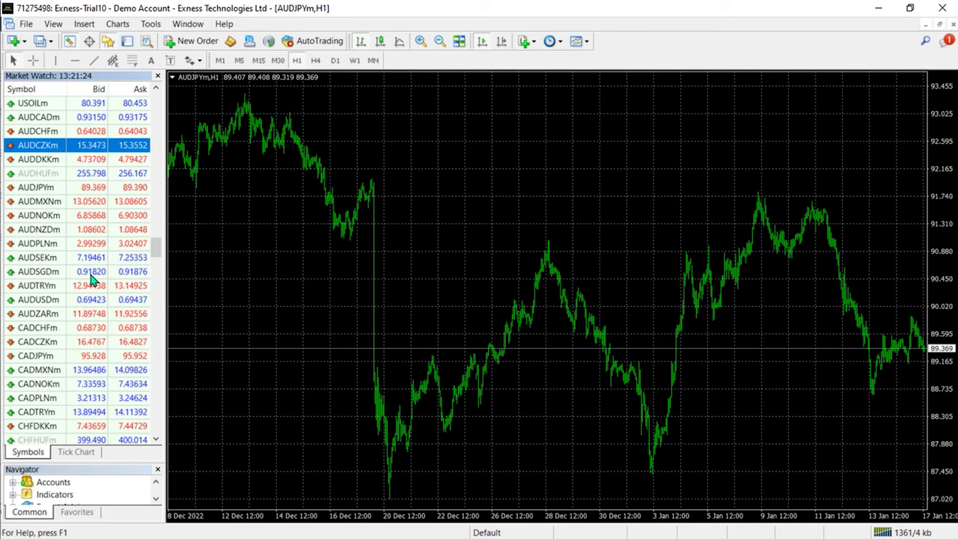
{"action": "scroll", "coordinate": [93, 285], "scroll_direction": "down", "scroll_amount": 10}
{"action": "scroll", "coordinate": [100, 292], "scroll_direction": "down", "scroll_amount": 15}
{"action": "scroll", "coordinate": [99, 292], "scroll_direction": "up", "scroll_amount": 5}
{"action": "scroll", "coordinate": [103, 293], "scroll_direction": "up", "scroll_amount": 5}
{"action": "scroll", "coordinate": [107, 294], "scroll_direction": "up", "scroll_amount": 5}
{"action": "scroll", "coordinate": [112, 294], "scroll_direction": "up", "scroll_amount": 20}
{"action": "scroll", "coordinate": [34, 305], "scroll_direction": "up", "scroll_amount": 4}
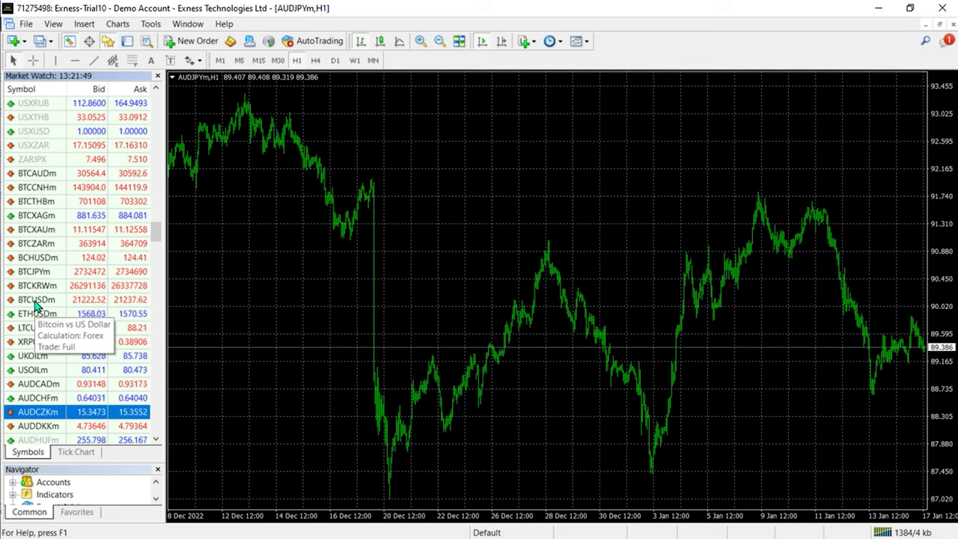
- Open an H1 chart window for the BTCUSDm symbol
{"action": "left_click", "coordinate": [34, 300]}
{"action": "right_click", "coordinate": [35, 299]}
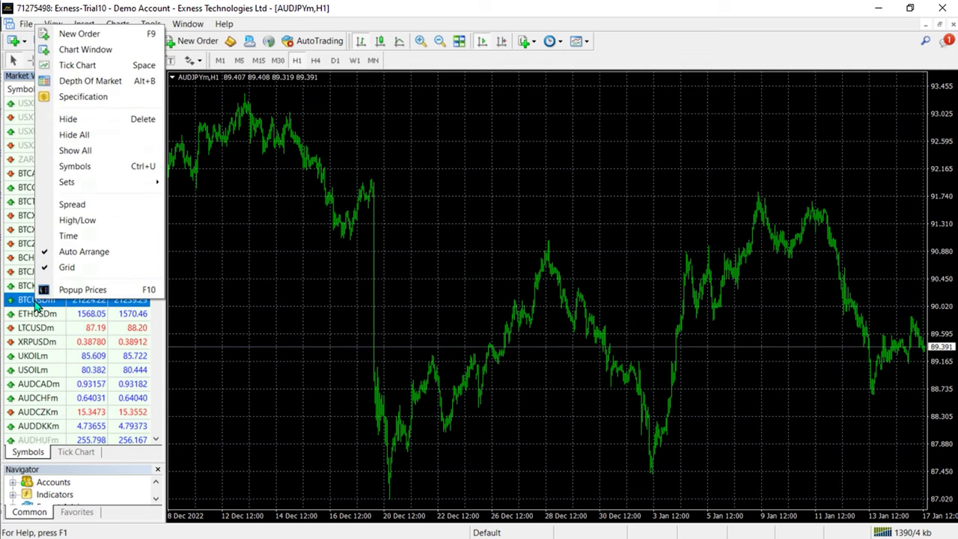
{"action": "left_click", "coordinate": [75, 50]}
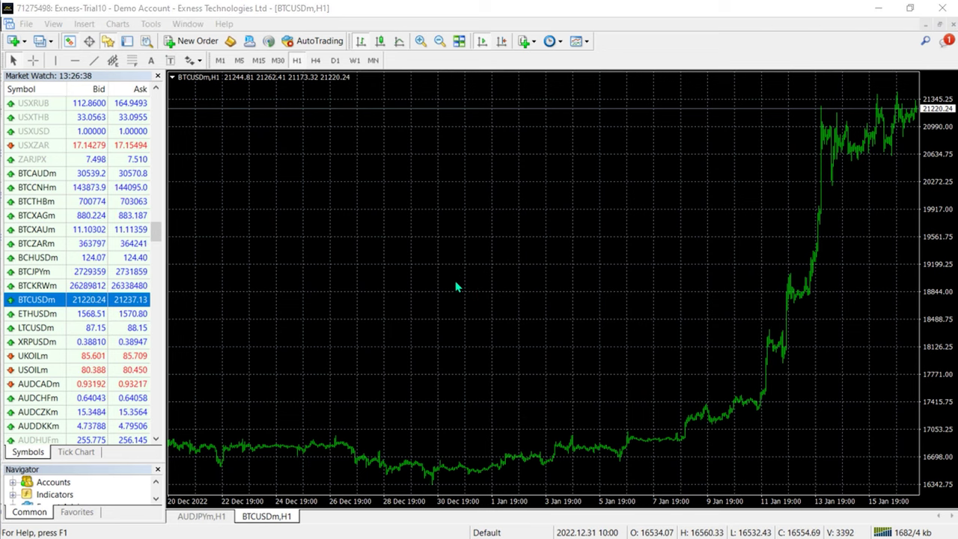
- Zoom the BTCUSDm chart in four levels to 15–17 Jan and switch to candlesticks
{"action": "left_click", "coordinate": [422, 42]}
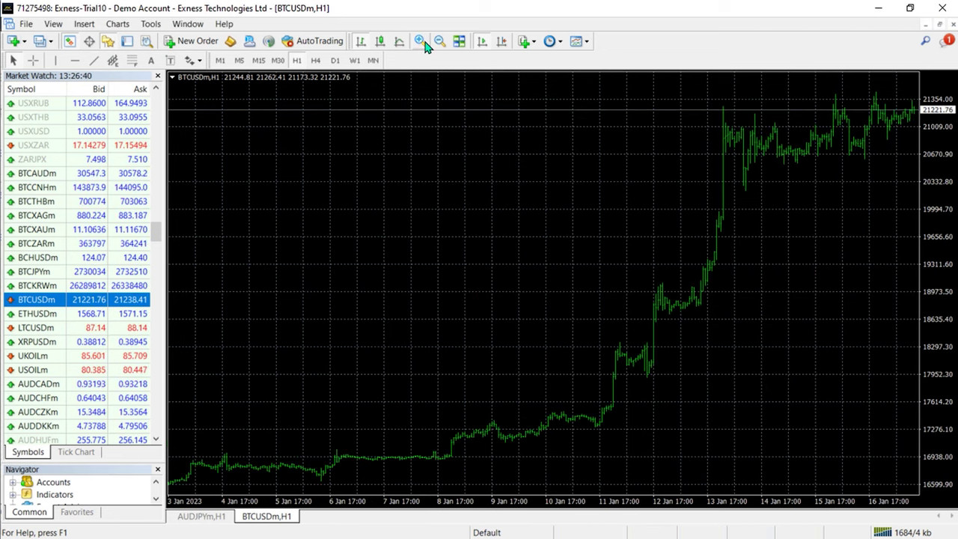
{"action": "left_click", "coordinate": [422, 42]}
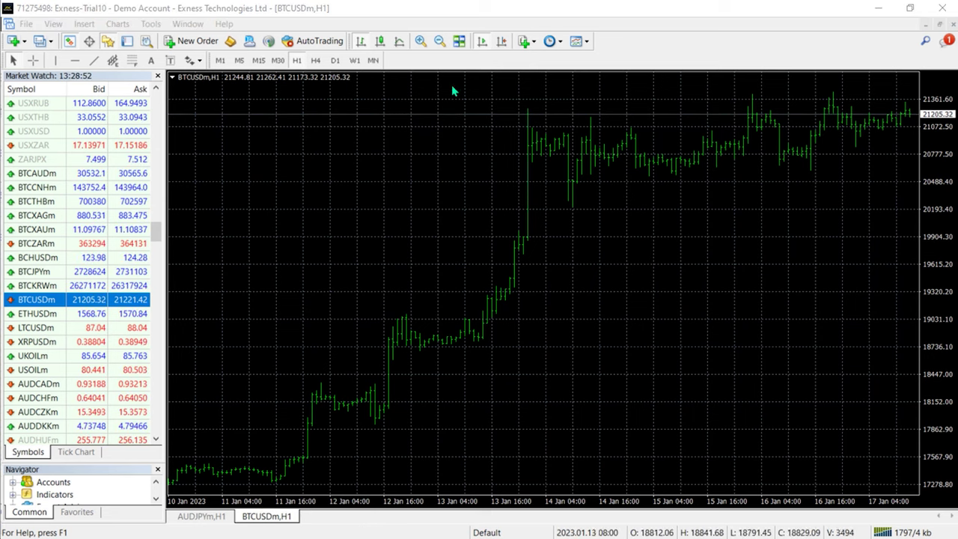
{"action": "left_click", "coordinate": [419, 42]}
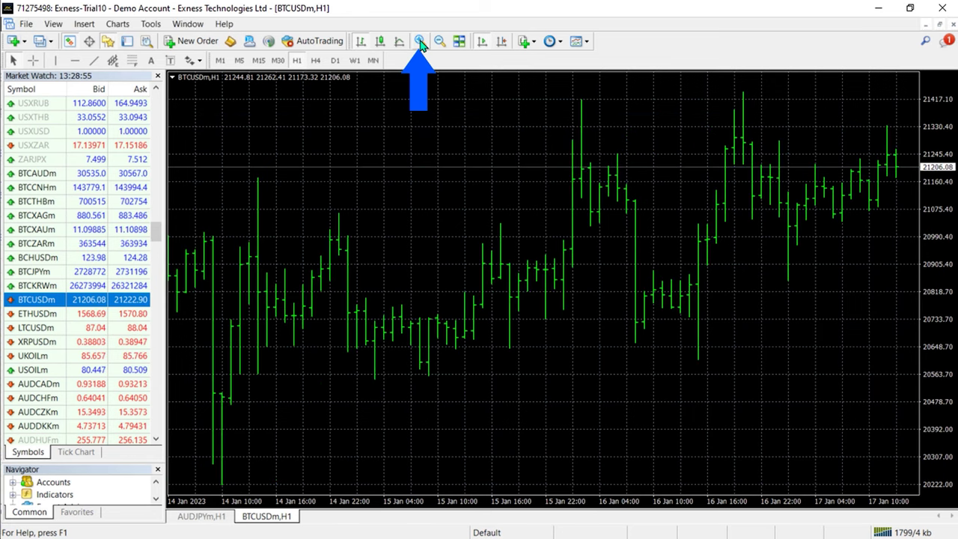
{"action": "left_click", "coordinate": [420, 42]}
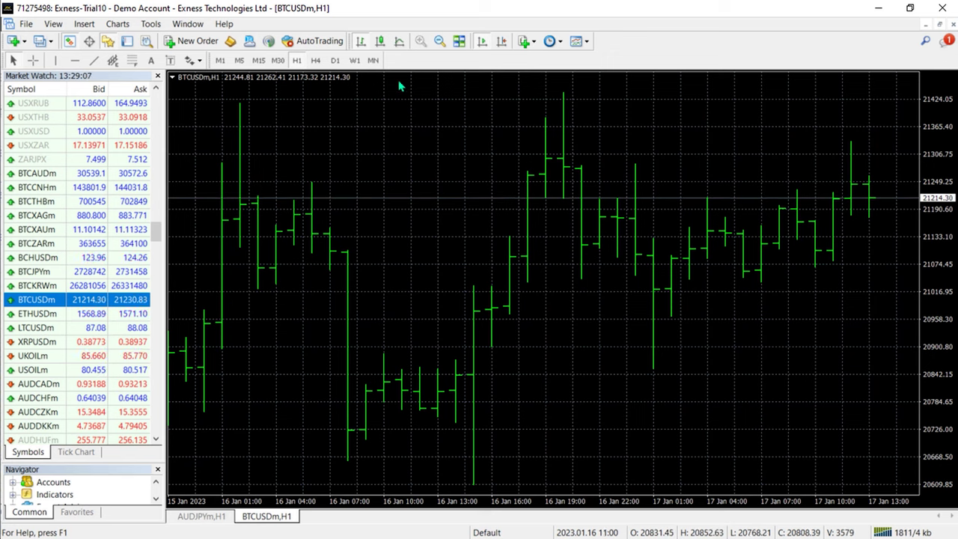
{"action": "left_click", "coordinate": [379, 42]}
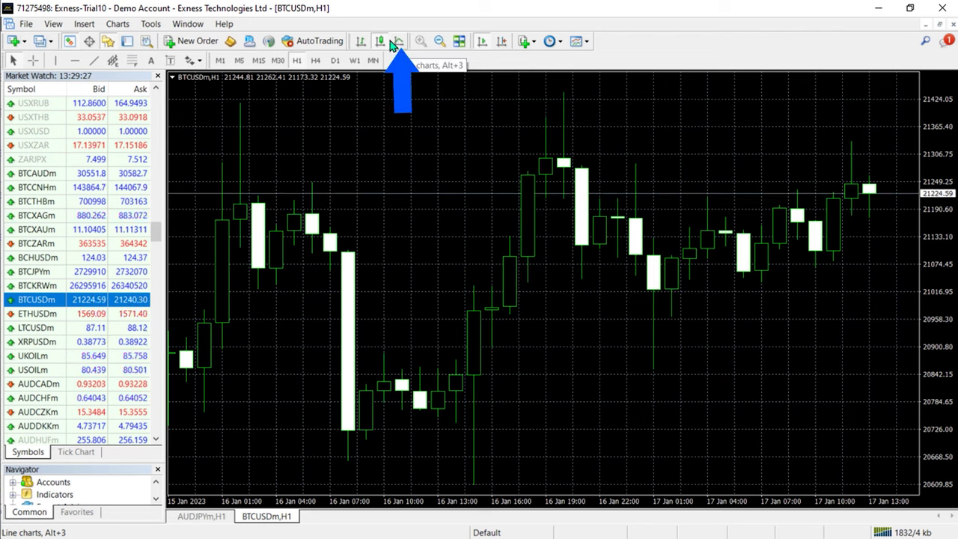
- Try line and bar styles, return to candlesticks, and zoom out to 14–17 Jan
{"action": "left_click", "coordinate": [401, 43]}
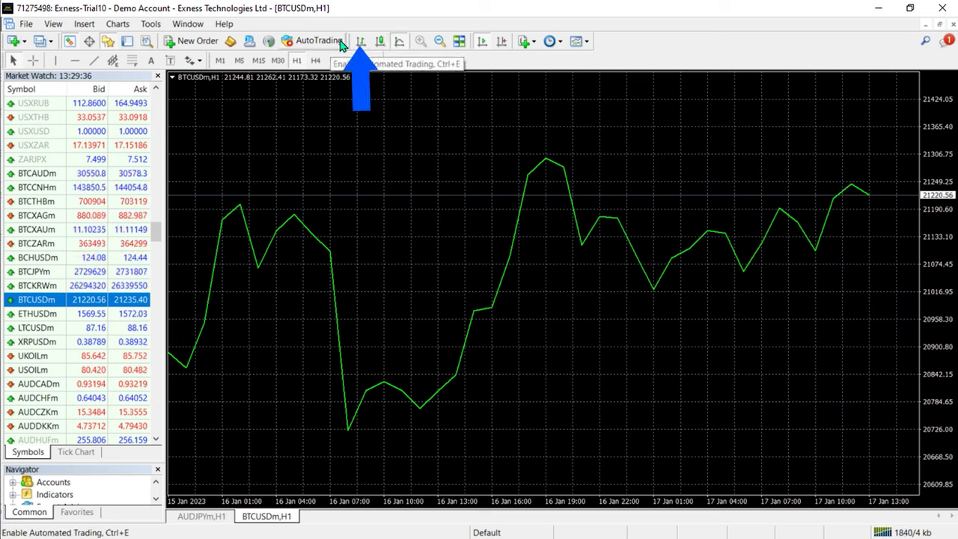
{"action": "left_click", "coordinate": [360, 41]}
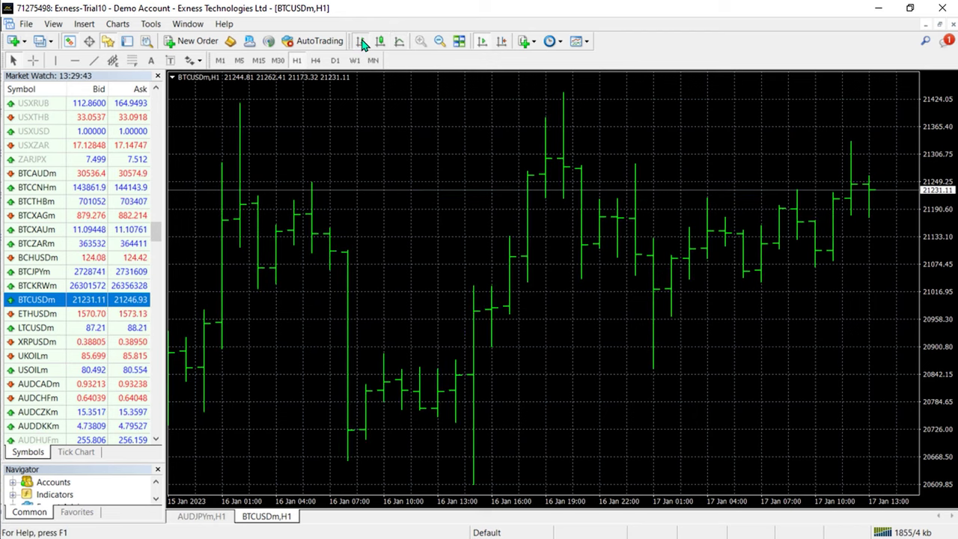
{"action": "left_click", "coordinate": [379, 42]}
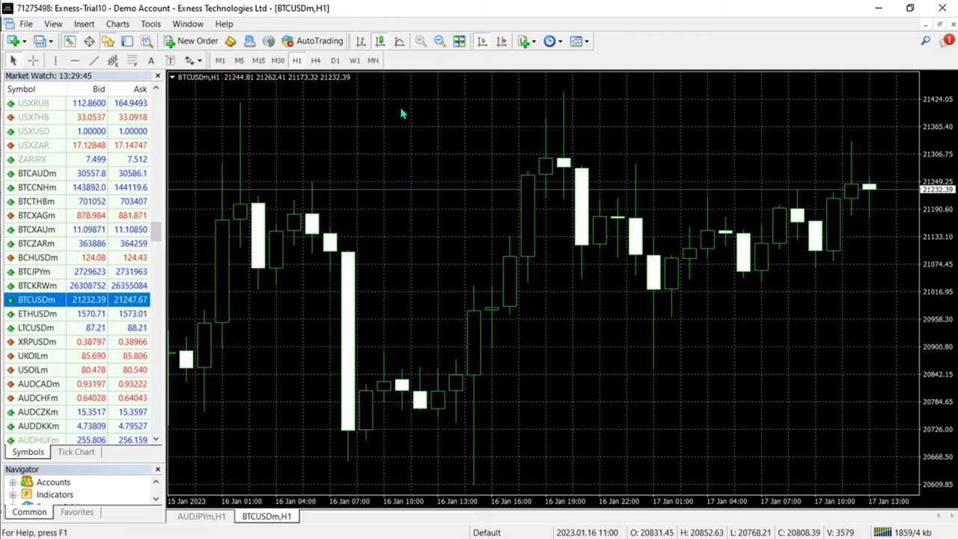
{"action": "key", "text": "minus"}
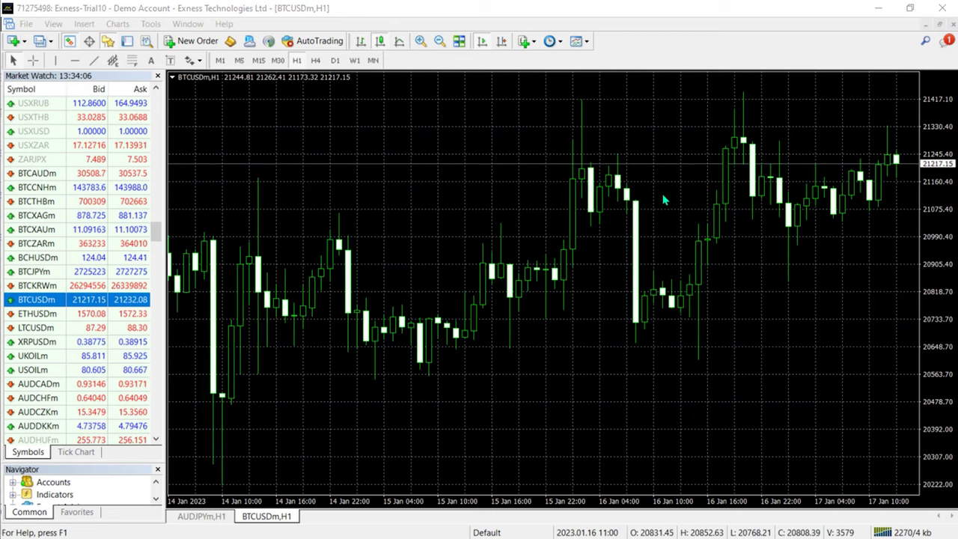
- Open a new BTCUSDm market-execution order at 1.00 volume from the chart's Trading menu
{"action": "right_click", "coordinate": [663, 198]}
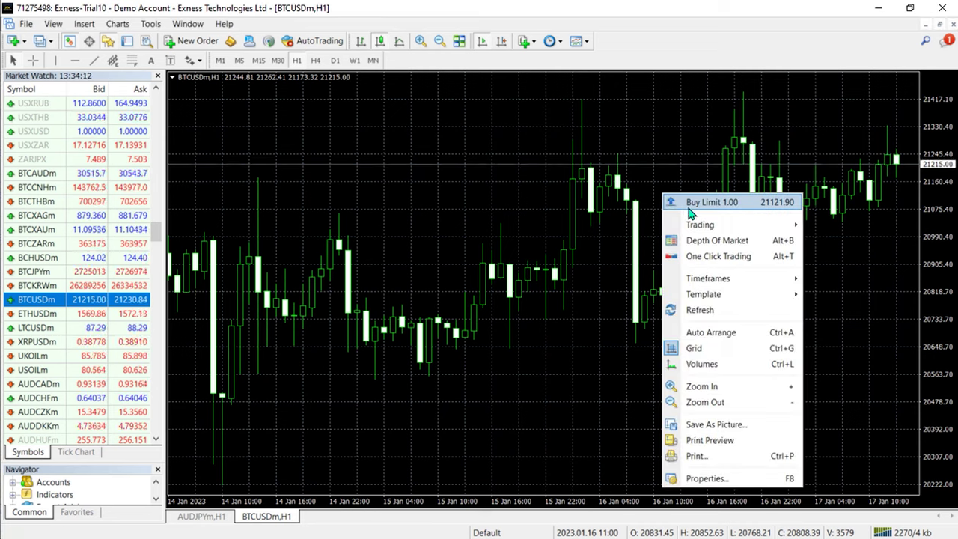
{"action": "mouse_move", "coordinate": [730, 225]}
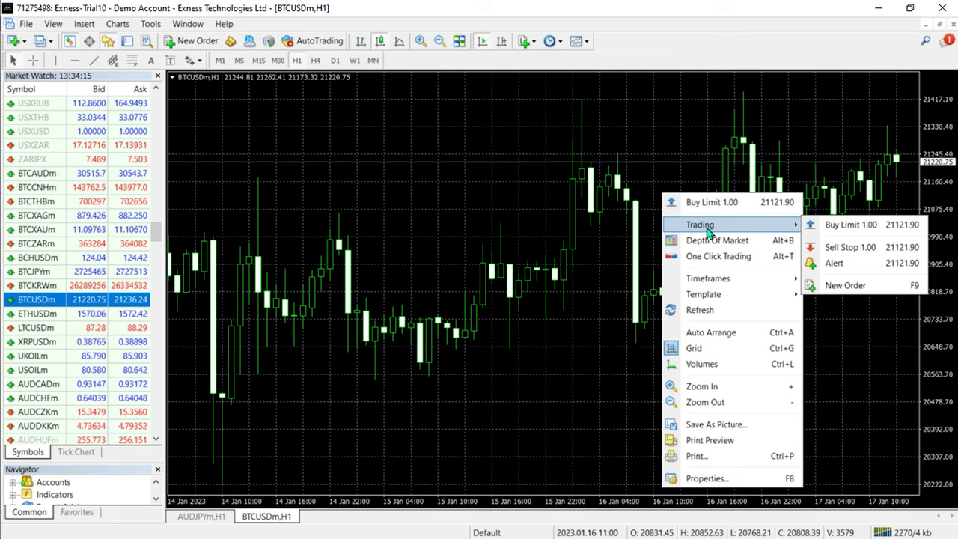
{"action": "left_click", "coordinate": [834, 287]}
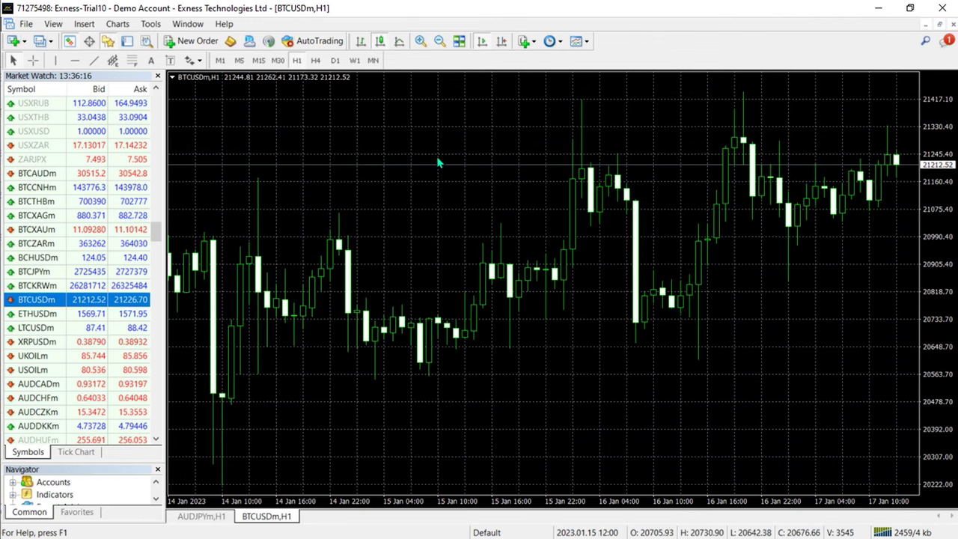
{"action": "right_click", "coordinate": [419, 150]}
{"action": "mouse_move", "coordinate": [486, 178]}
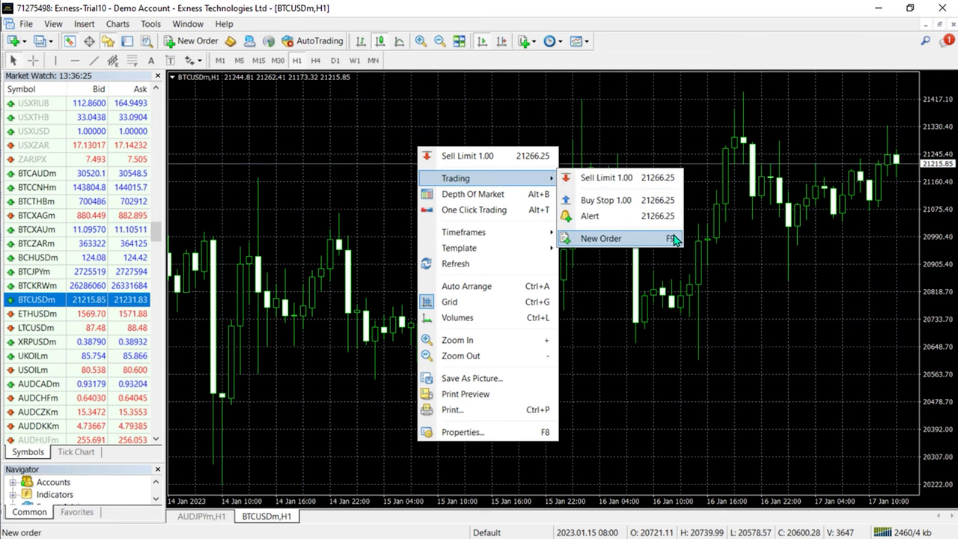
{"action": "left_click", "coordinate": [672, 239]}
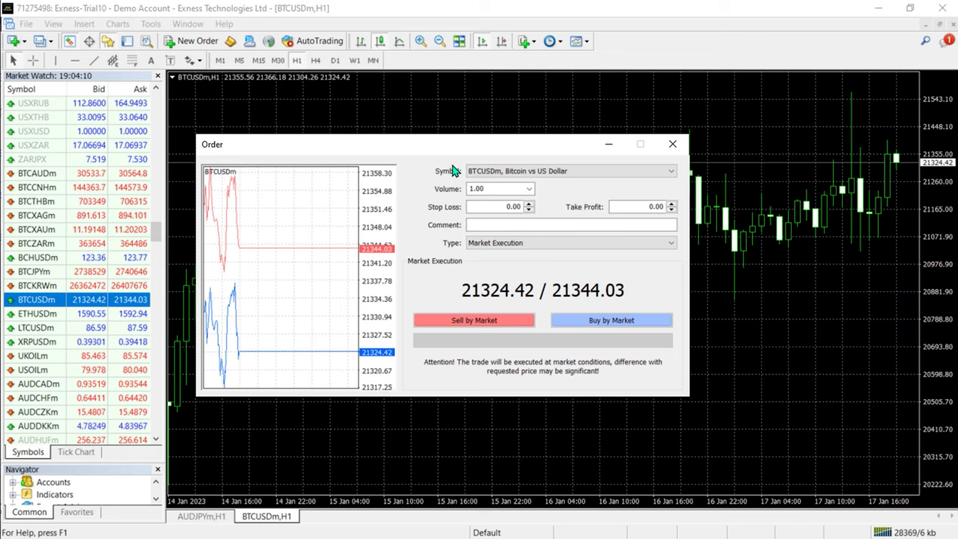
- Keep BTCUSDm as the order symbol and 1.00 as the volume
{"action": "left_click", "coordinate": [524, 171]}
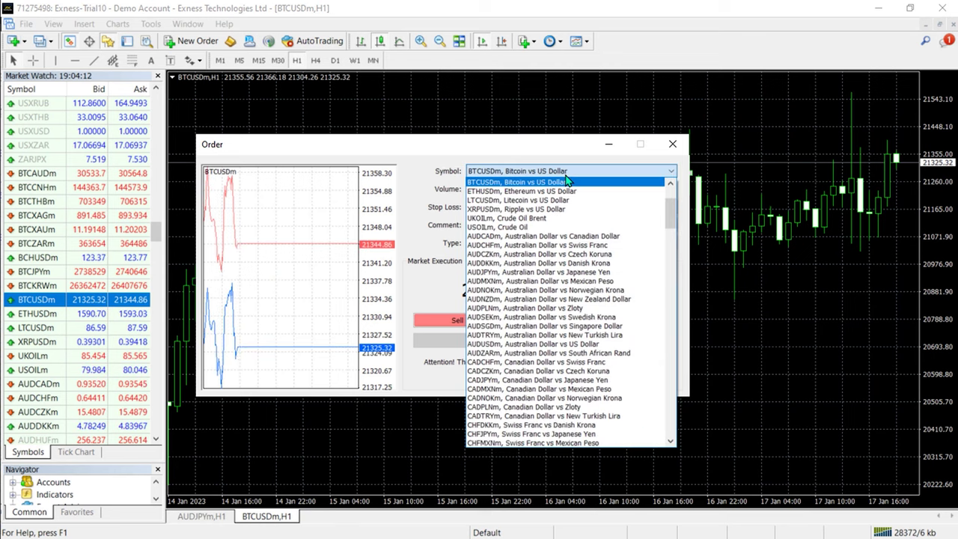
{"action": "left_click", "coordinate": [567, 177]}
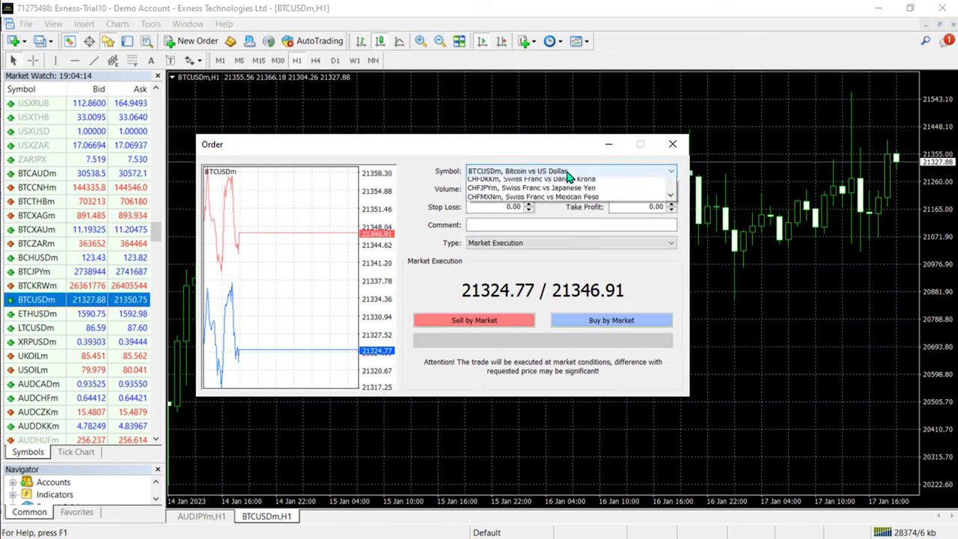
{"action": "left_click", "coordinate": [567, 174]}
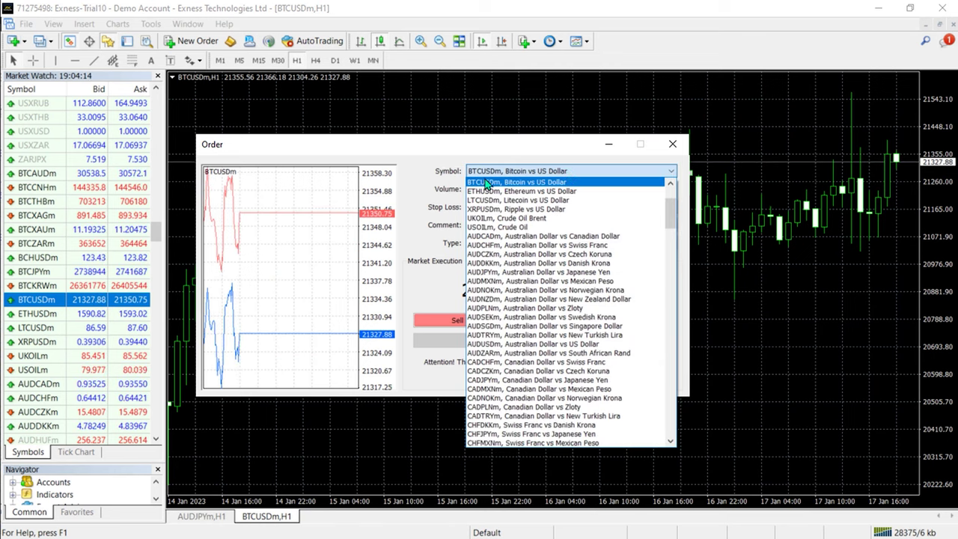
{"action": "left_click", "coordinate": [547, 171]}
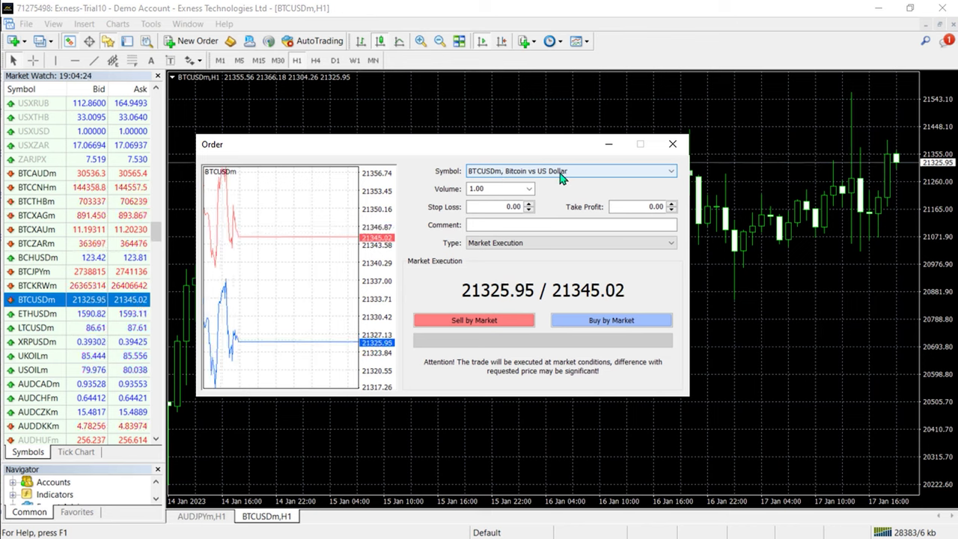
{"action": "left_click", "coordinate": [530, 193]}
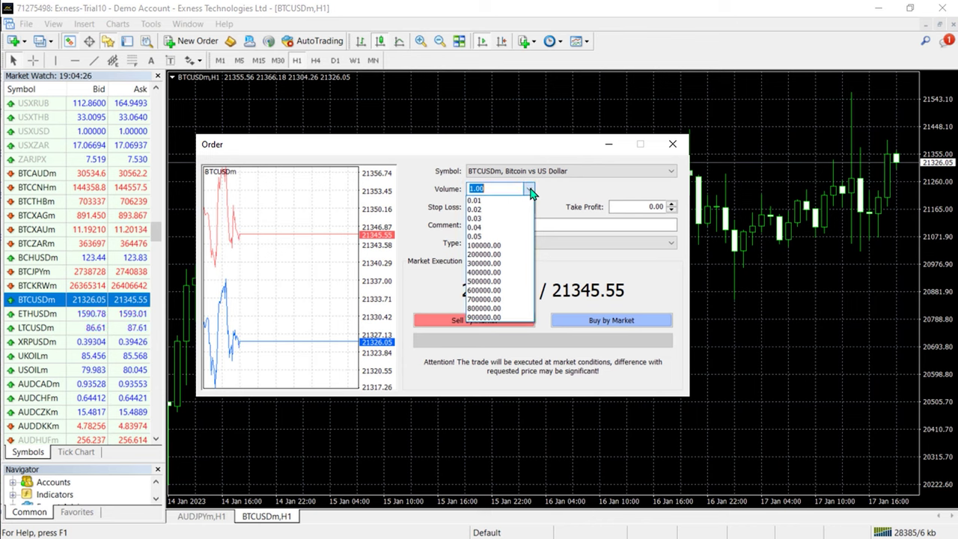
{"action": "left_click", "coordinate": [530, 192]}
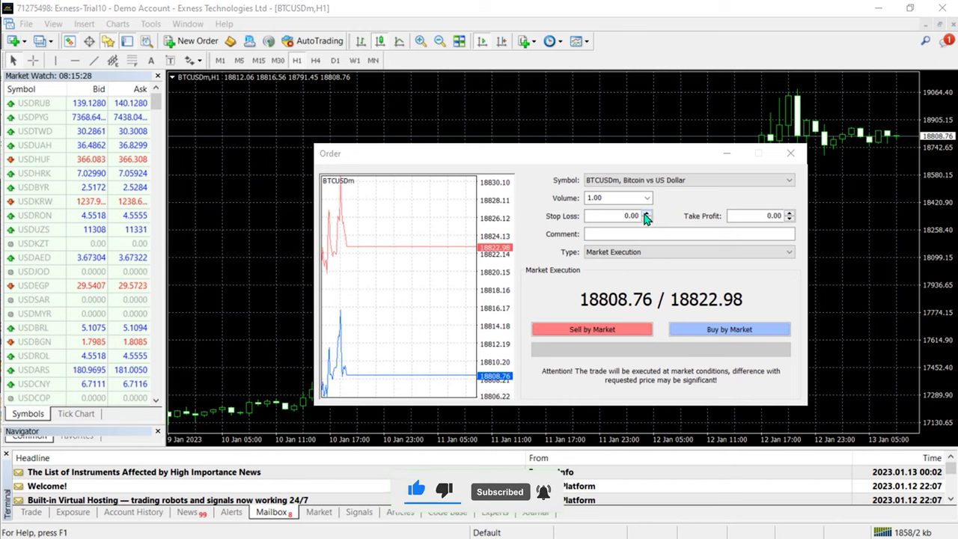
- Move the order window aside, switch to H4, and draw a horizontal line at the high
{"action": "left_click_drag", "start_coordinate": [664, 160], "coordinate": [397, 117]}
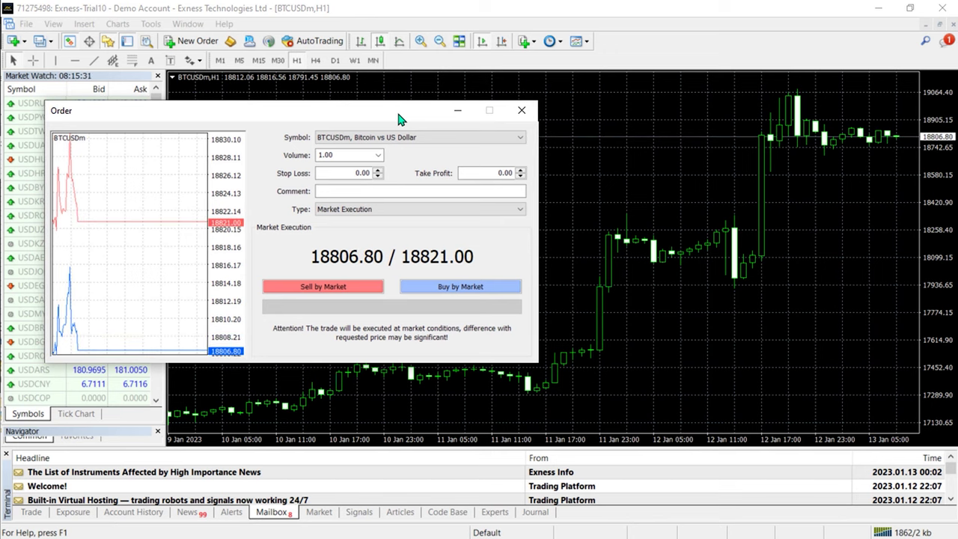
{"action": "left_click", "coordinate": [315, 60]}
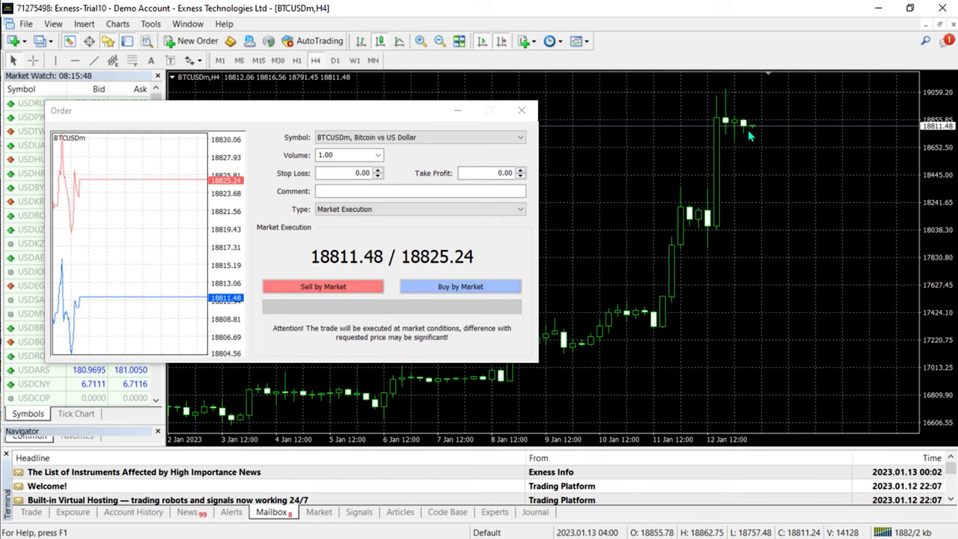
{"action": "left_click", "coordinate": [738, 91]}
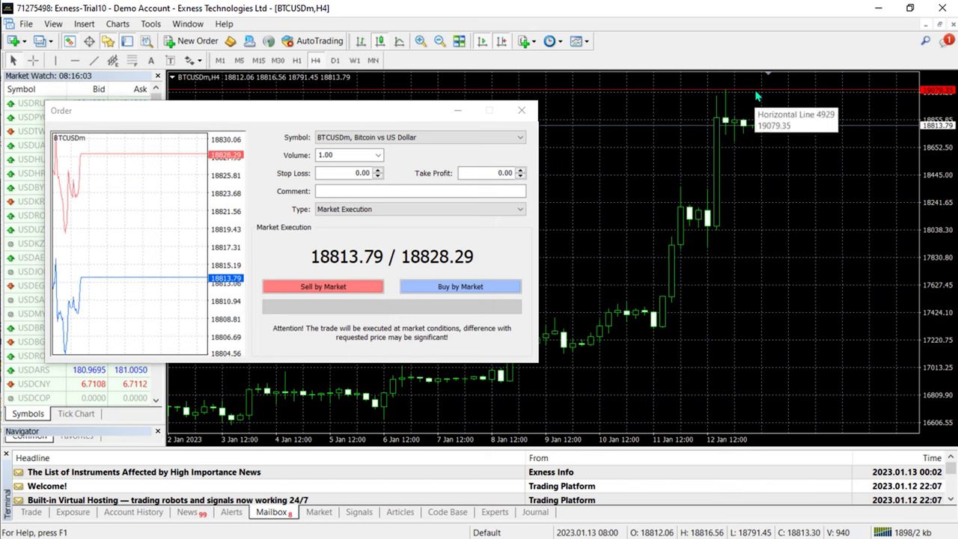
- Set the order's stop loss to 19079.35
{"action": "left_click", "coordinate": [363, 173]}
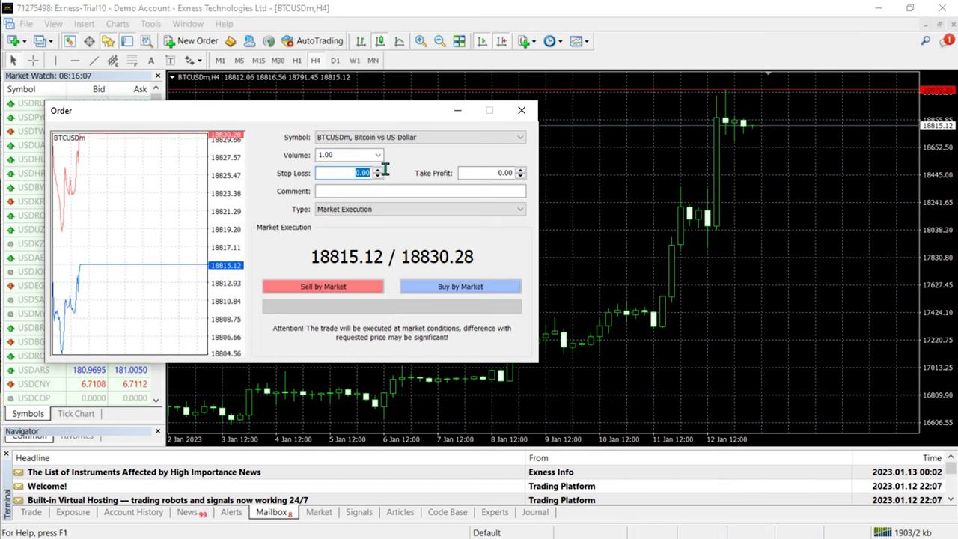
{"action": "left_click", "coordinate": [378, 169]}
{"action": "type", "text": "0"}
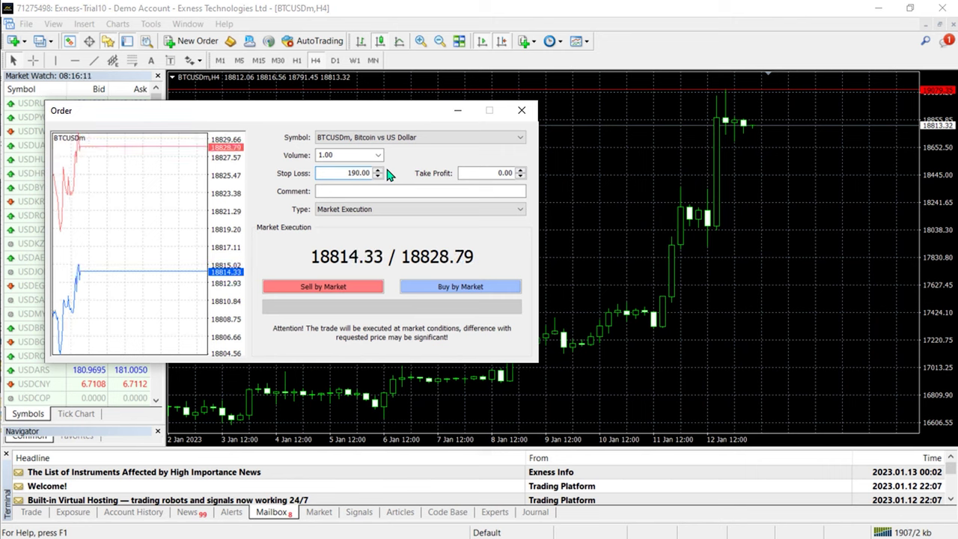
{"action": "type", "text": "79"}
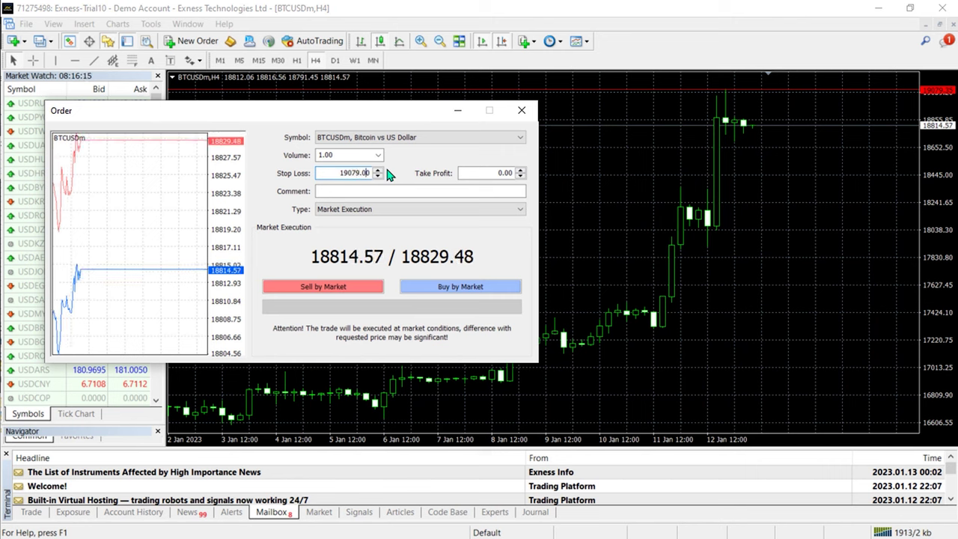
{"action": "key", "text": "Right"}
{"action": "type", "text": "35"}
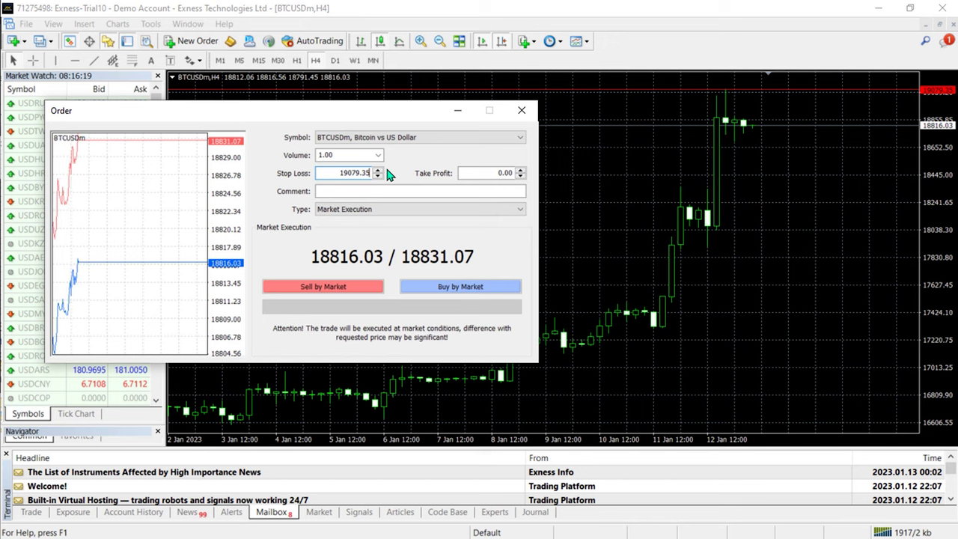
- Measure from current price to the stop and to a downside target with the crosshair
{"action": "middle_click", "coordinate": [775, 120]}
{"action": "left_click_drag", "start_coordinate": [774, 119], "coordinate": [775, 87]}
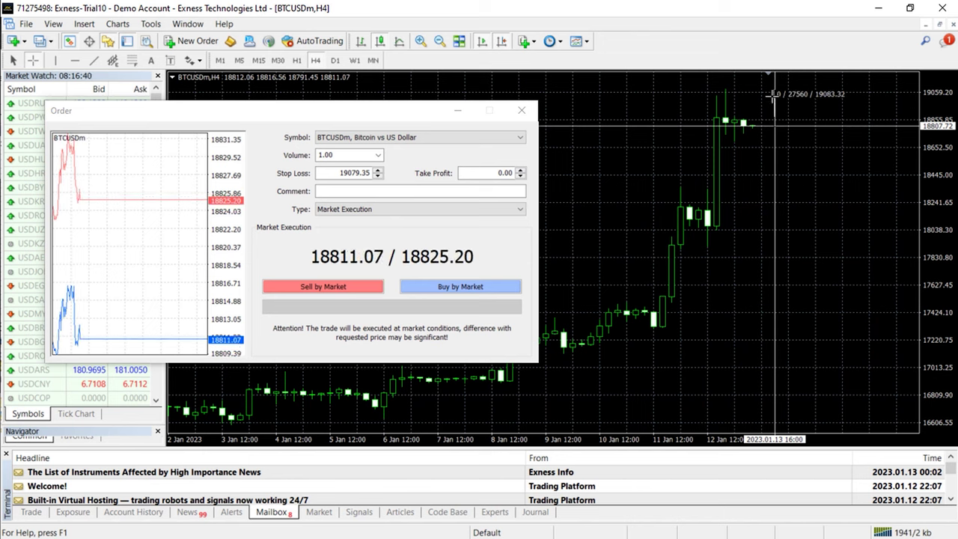
{"action": "mouse_move", "coordinate": [774, 85]}
{"action": "left_mouse_down"}
{"action": "mouse_move", "coordinate": [771, 232]}
{"action": "mouse_move", "coordinate": [732, 238]}
{"action": "mouse_move", "coordinate": [894, 228]}
{"action": "left_mouse_up"}
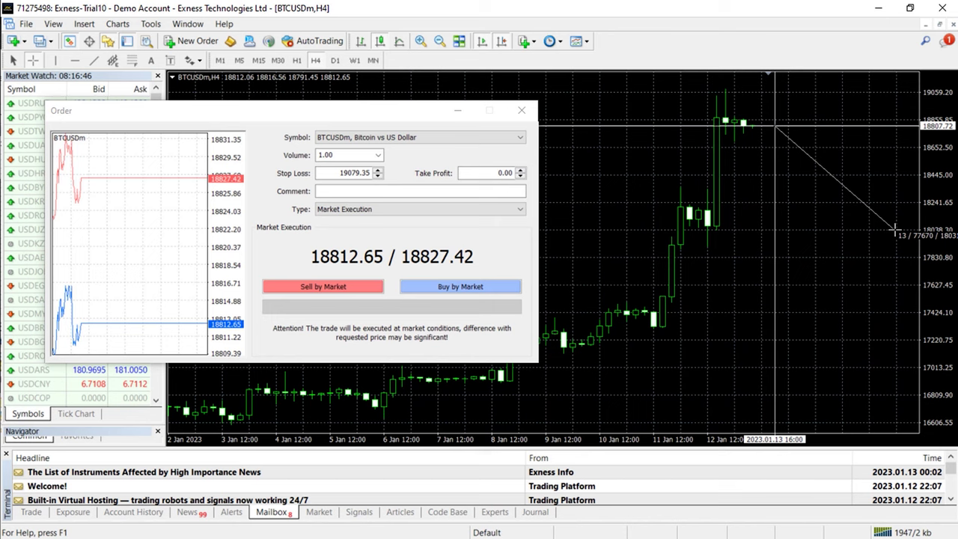
{"action": "double_click", "coordinate": [509, 173]}
- Set take profit to 18038.30 and add the comment 'shorting bullish climax bar'
{"action": "type", "text": "18038.30"}
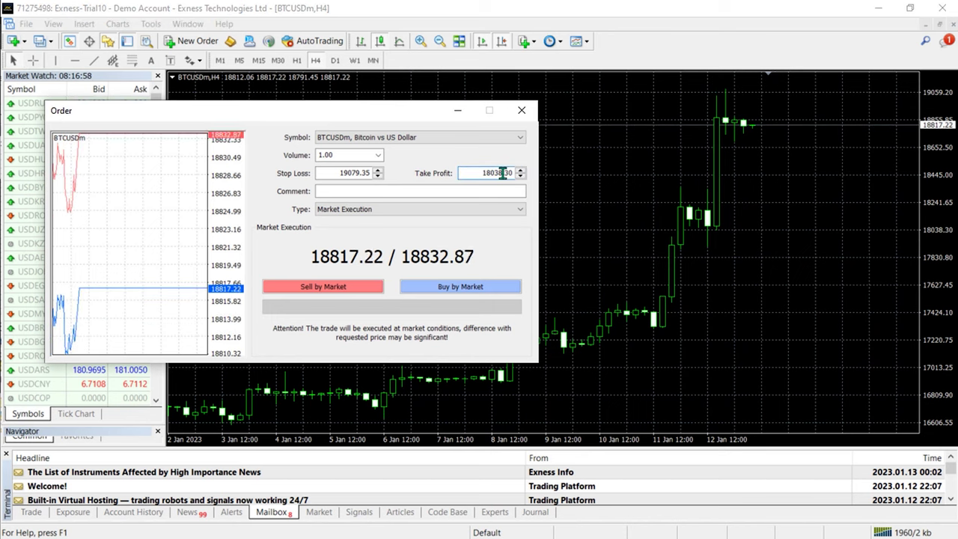
{"action": "left_click", "coordinate": [490, 190]}
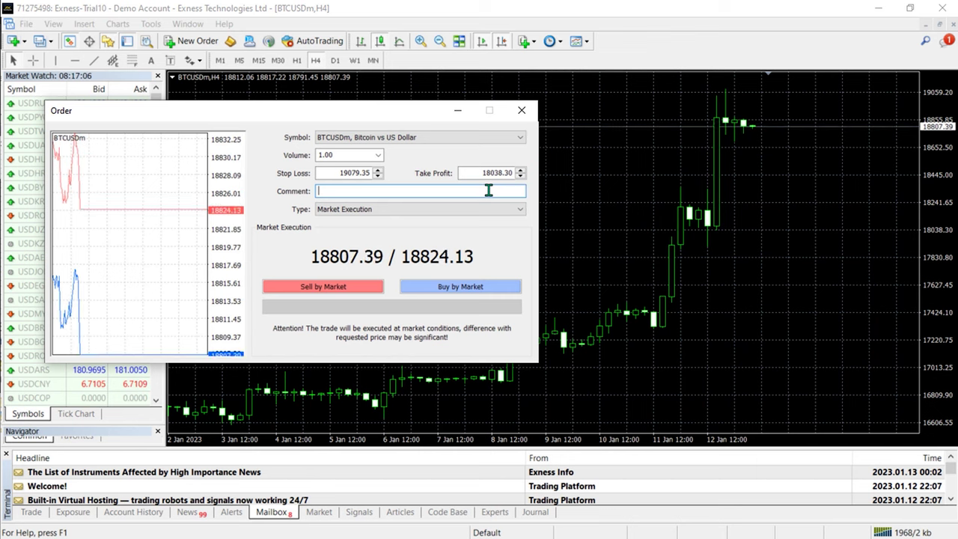
{"action": "type", "text": "shortin"}
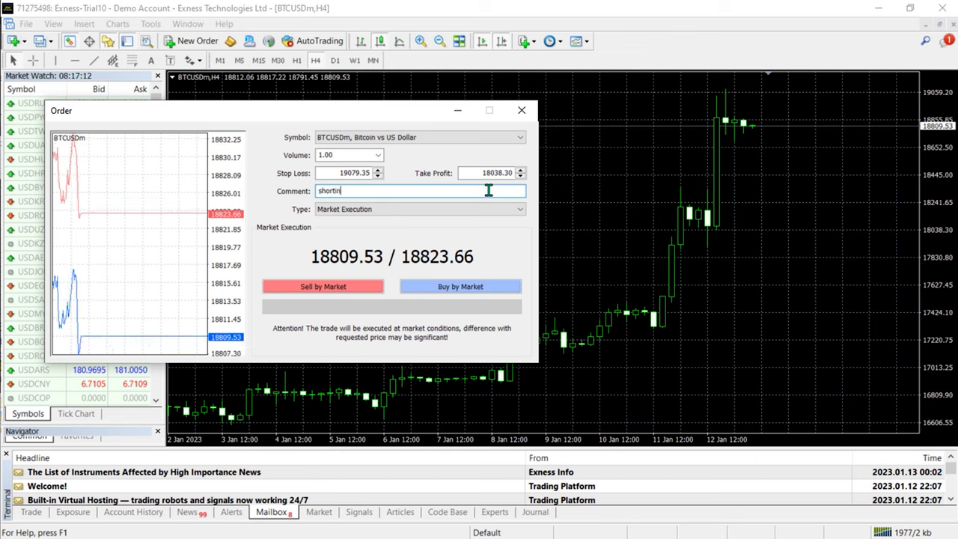
{"action": "type", "text": "g b"}
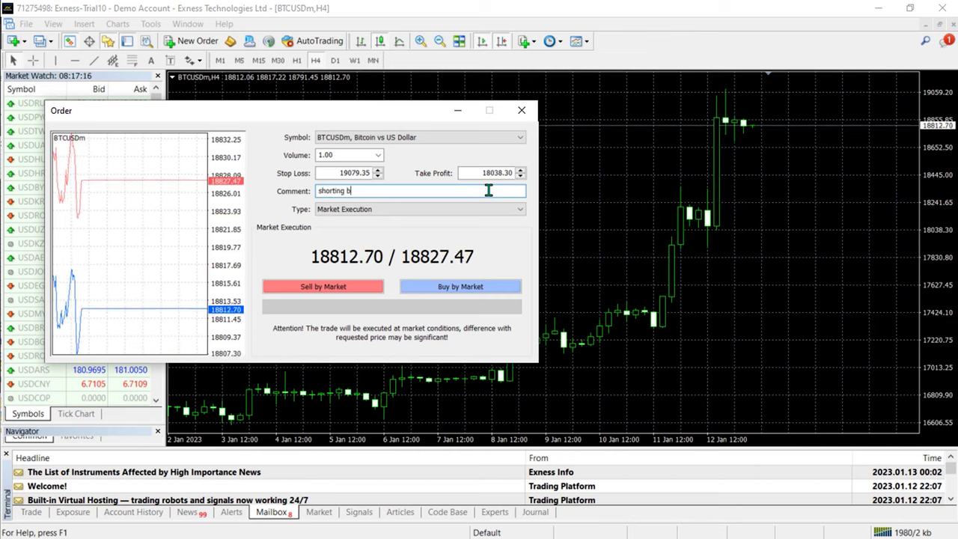
{"action": "type", "text": "ullish climax"}
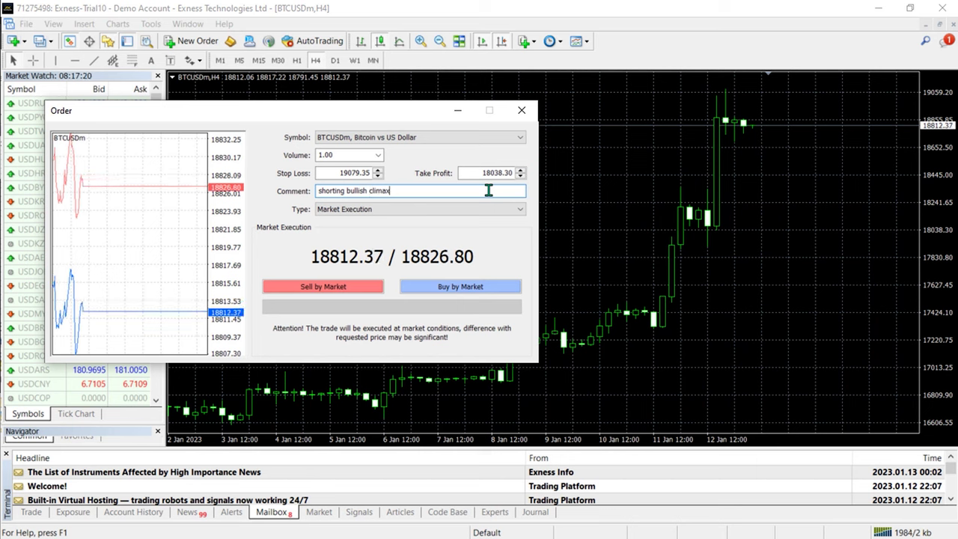
{"action": "type", "text": " bar"}
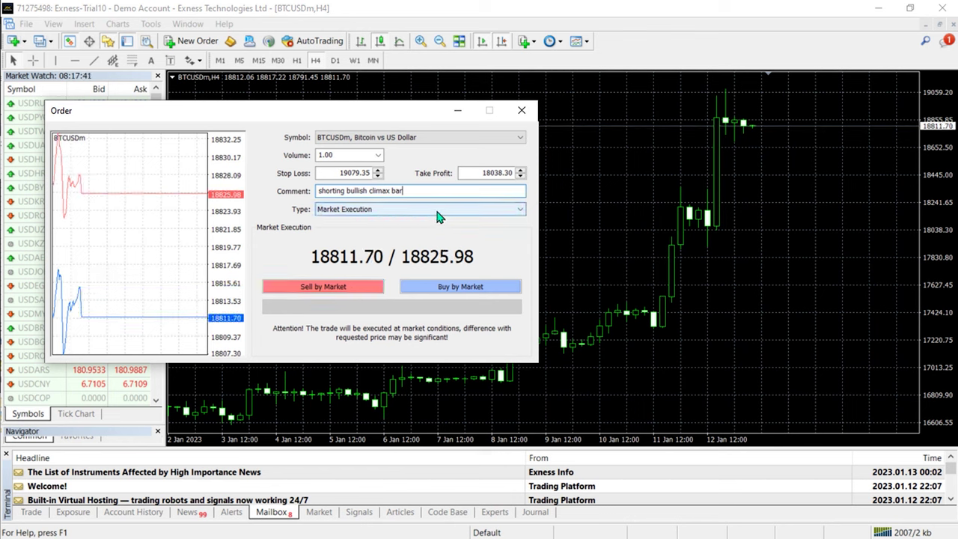
{"action": "left_click", "coordinate": [473, 209]}
{"action": "left_click", "coordinate": [431, 231]}
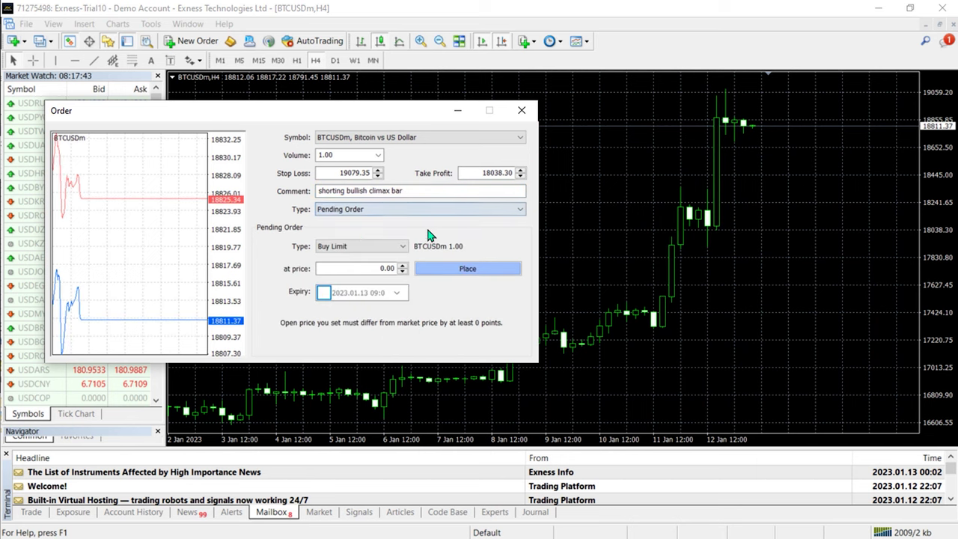
{"action": "left_click", "coordinate": [380, 250]}
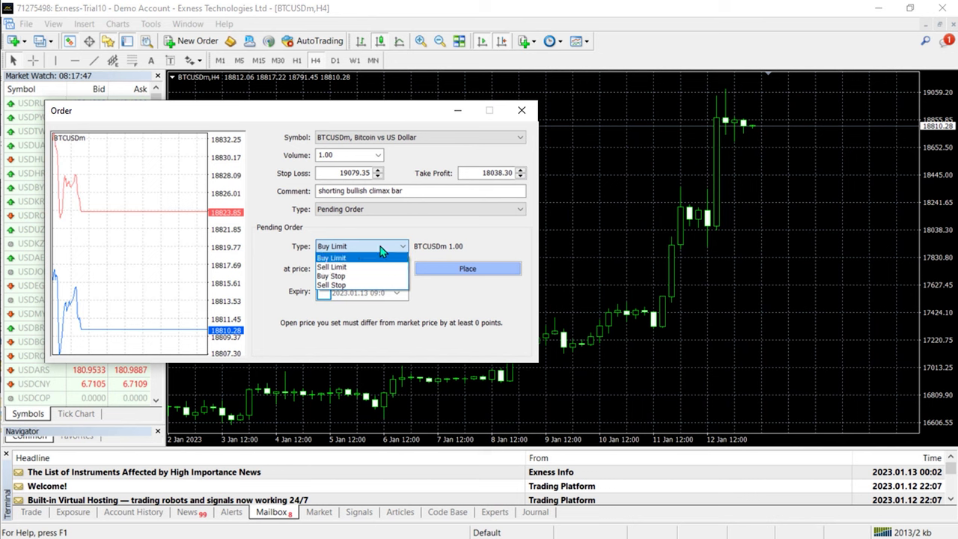
{"action": "left_click", "coordinate": [395, 231]}
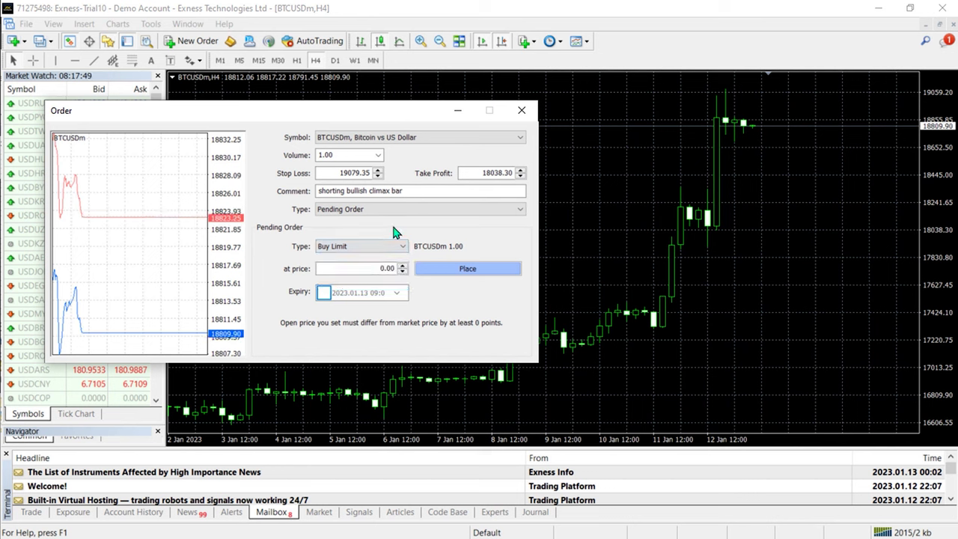
{"action": "left_click", "coordinate": [394, 247]}
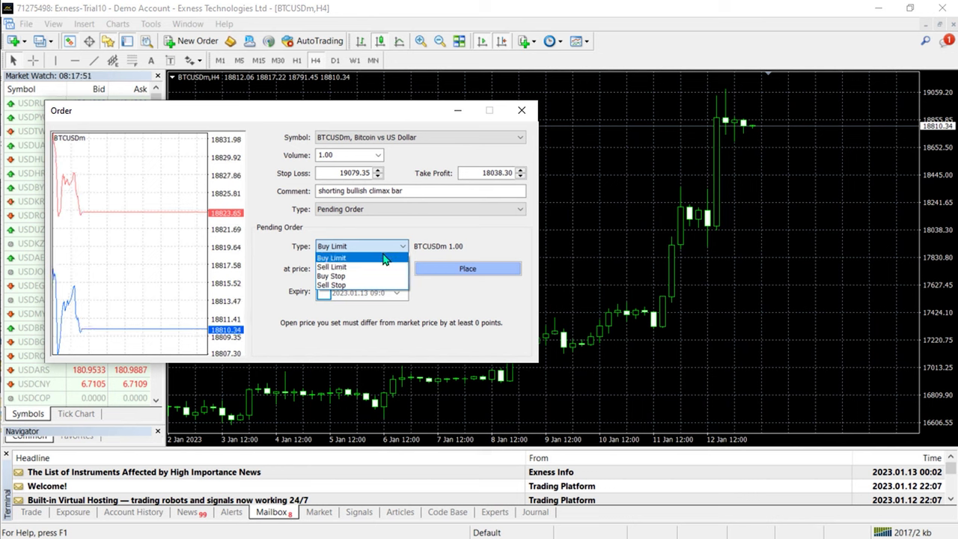
{"action": "left_click", "coordinate": [392, 208]}
{"action": "left_click", "coordinate": [380, 225]}
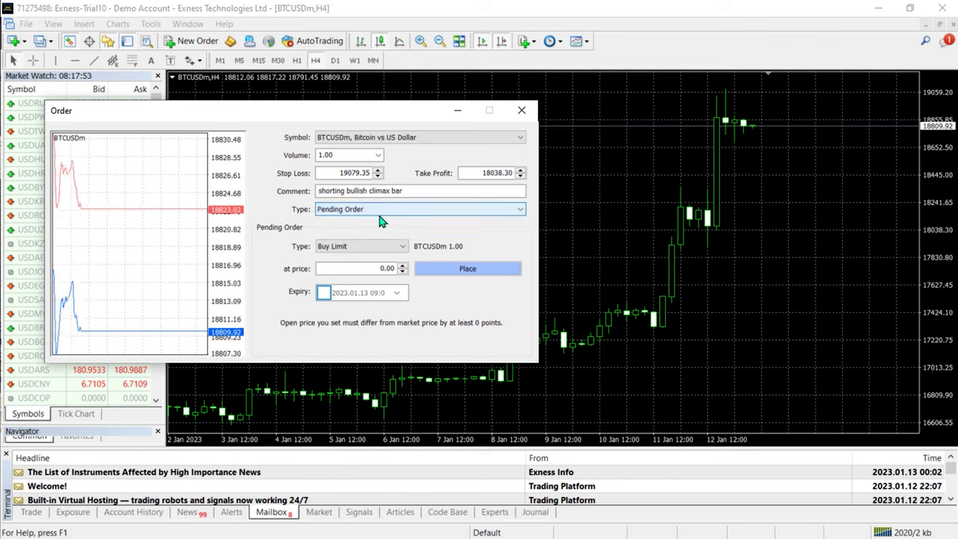
{"action": "left_click", "coordinate": [379, 214]}
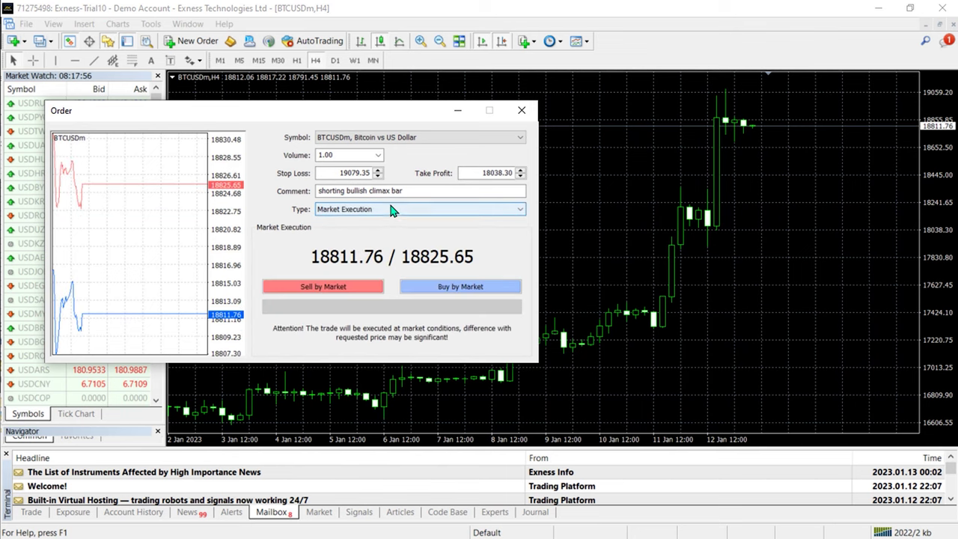
- Sell 1.00 lot of BTCUSDm at market and dismiss the confirmation
{"action": "left_click", "coordinate": [357, 289]}
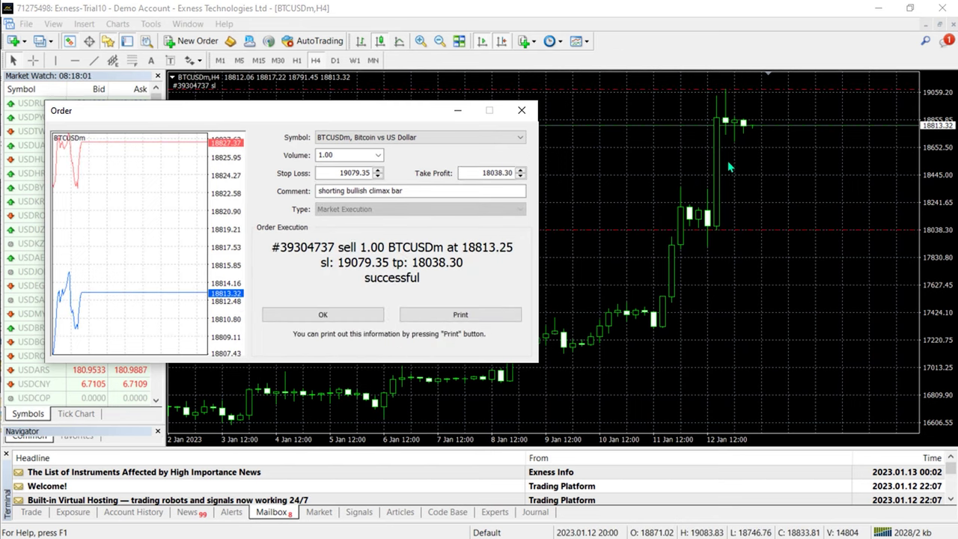
{"action": "left_click", "coordinate": [521, 110]}
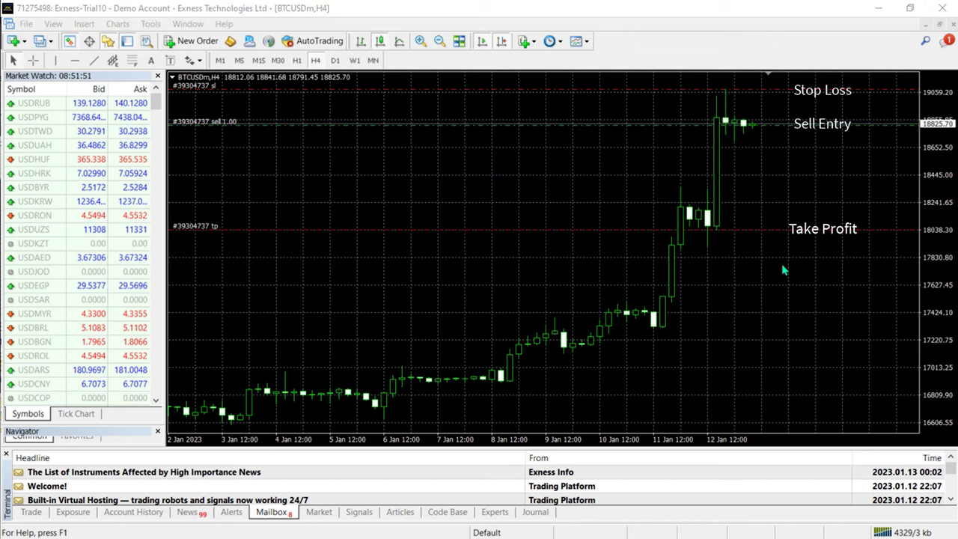
- Close the BTCUSDm sell order at a 38.71 loss via the Trade list, then hide the Terminal
{"action": "right_click", "coordinate": [740, 230]}
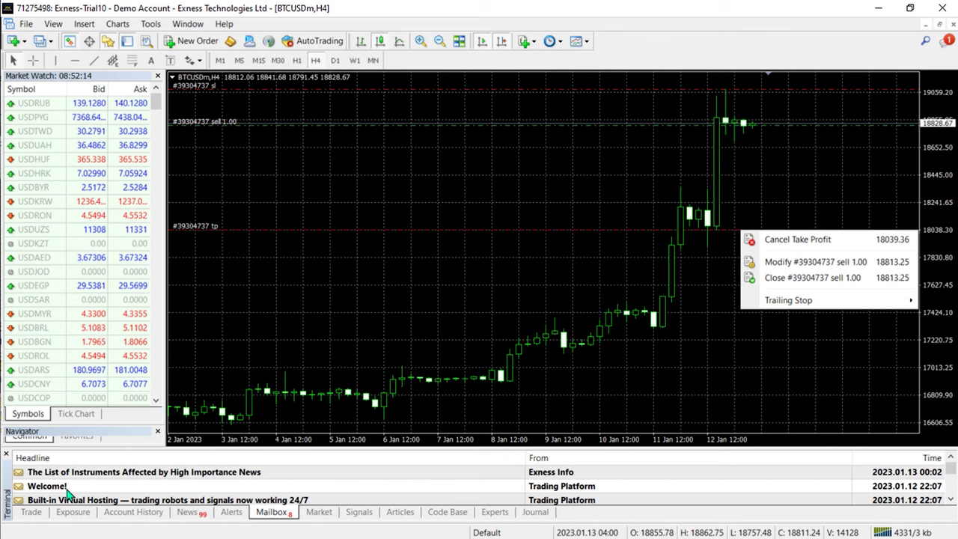
{"action": "left_click", "coordinate": [32, 512]}
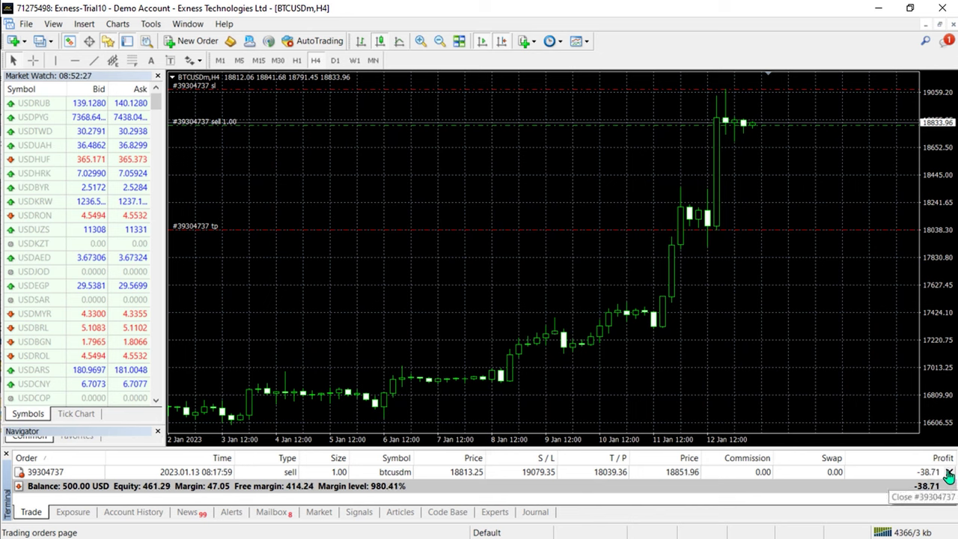
{"action": "left_click", "coordinate": [948, 476]}
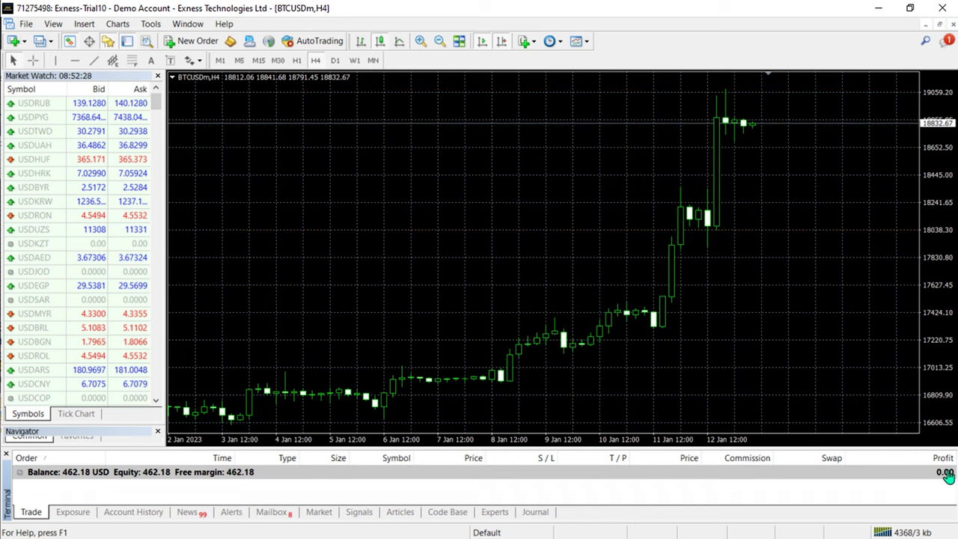
{"action": "left_click", "coordinate": [6, 453]}
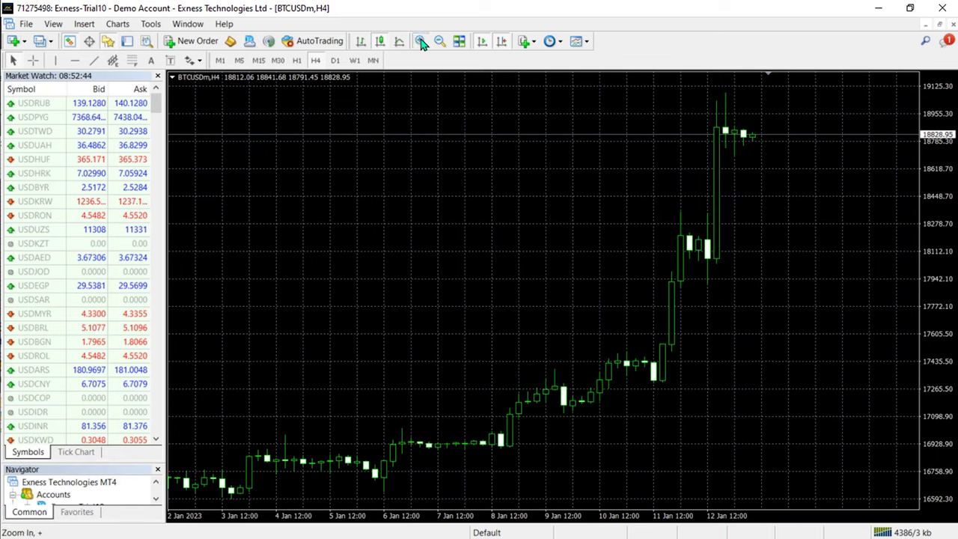
- Zoom in, move the red line to the stop-loss level, and crosshair-measure up to take-profit
{"action": "key", "text": "plus"}
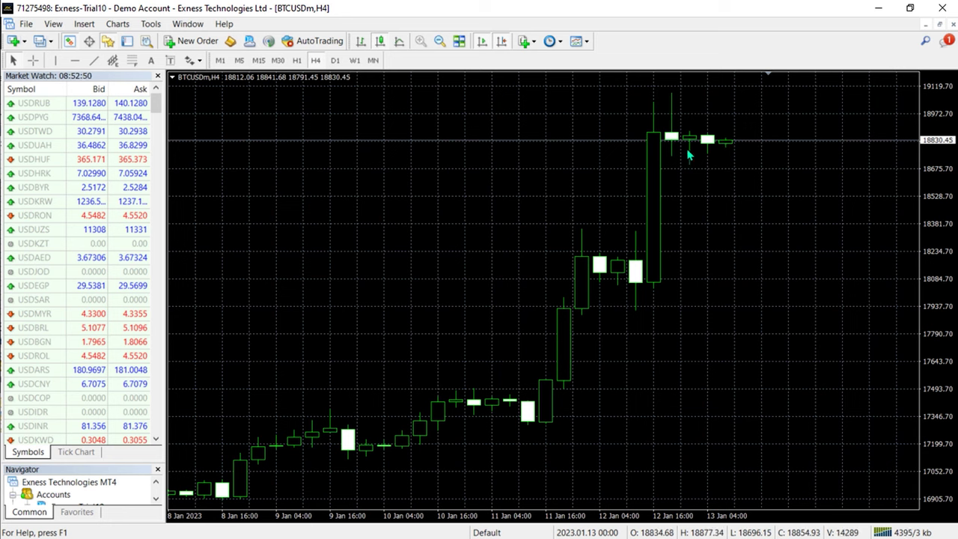
{"action": "mouse_move", "coordinate": [689, 140]}
{"action": "left_mouse_down"}
{"action": "mouse_move", "coordinate": [688, 169]}
{"action": "mouse_move", "coordinate": [693, 95]}
{"action": "left_mouse_up"}
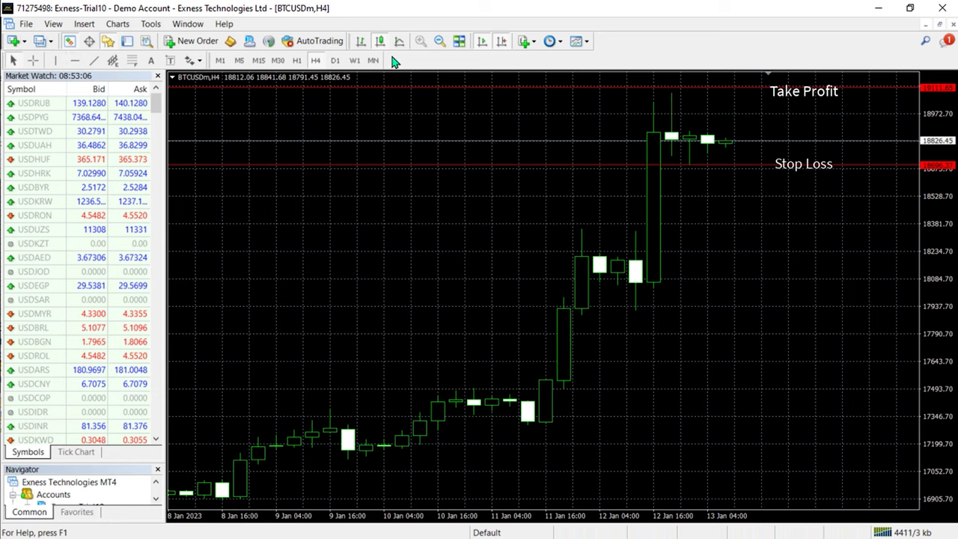
{"action": "left_click", "coordinate": [32, 60]}
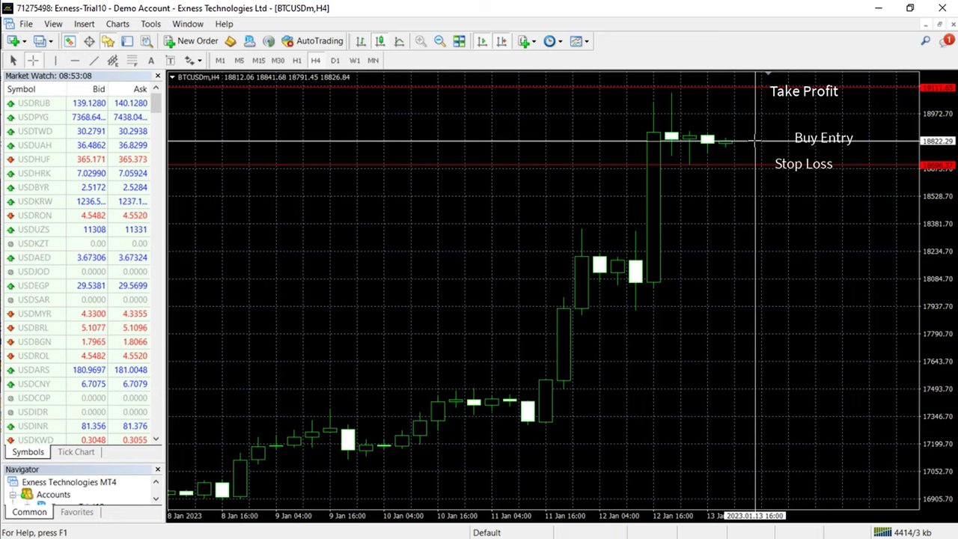
{"action": "left_click_drag", "start_coordinate": [748, 140], "coordinate": [748, 164]}
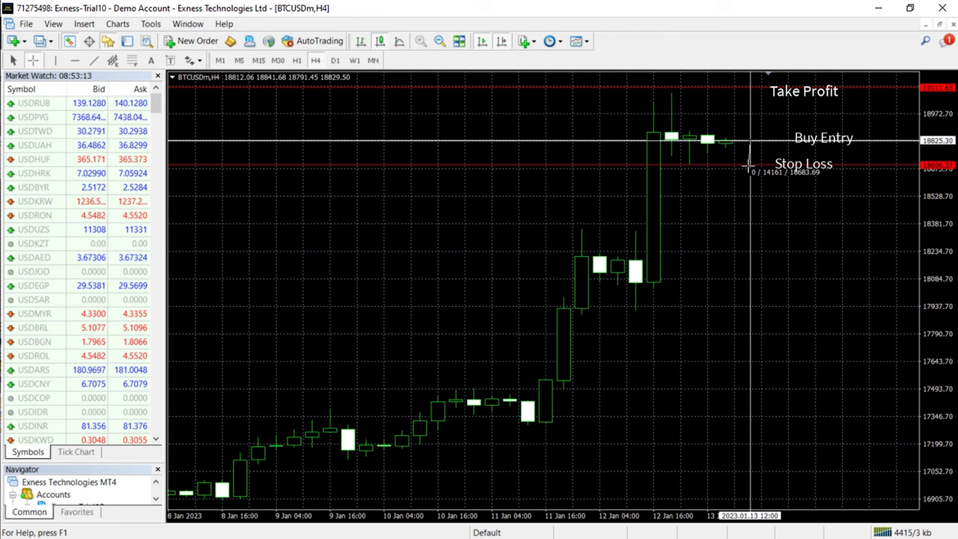
{"action": "left_click_drag", "start_coordinate": [749, 164], "coordinate": [744, 85]}
- Buy BTCUSDm at market with stop loss 18696.37 and take profit 19123.609
{"action": "right_click", "coordinate": [528, 132]}
{"action": "left_click", "coordinate": [711, 224]}
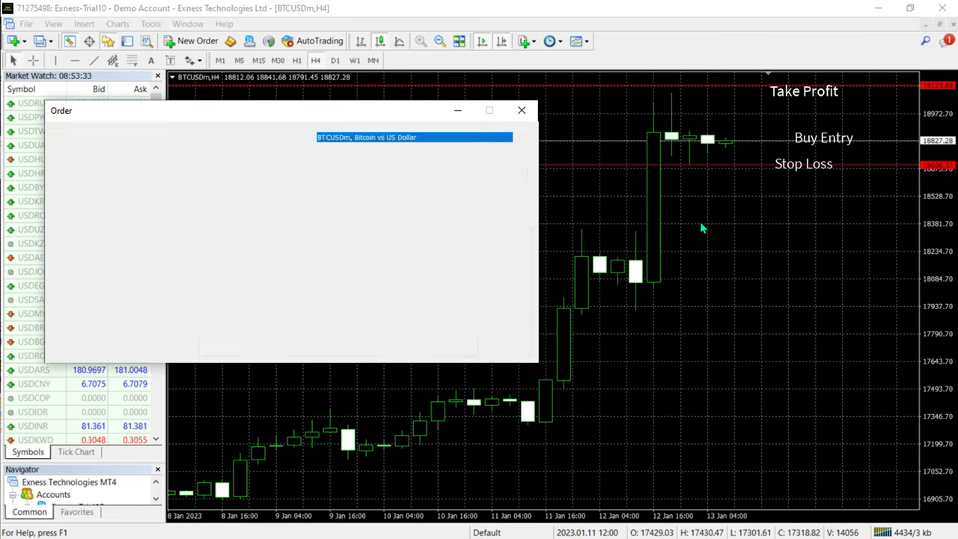
{"action": "type", "text": "18"}
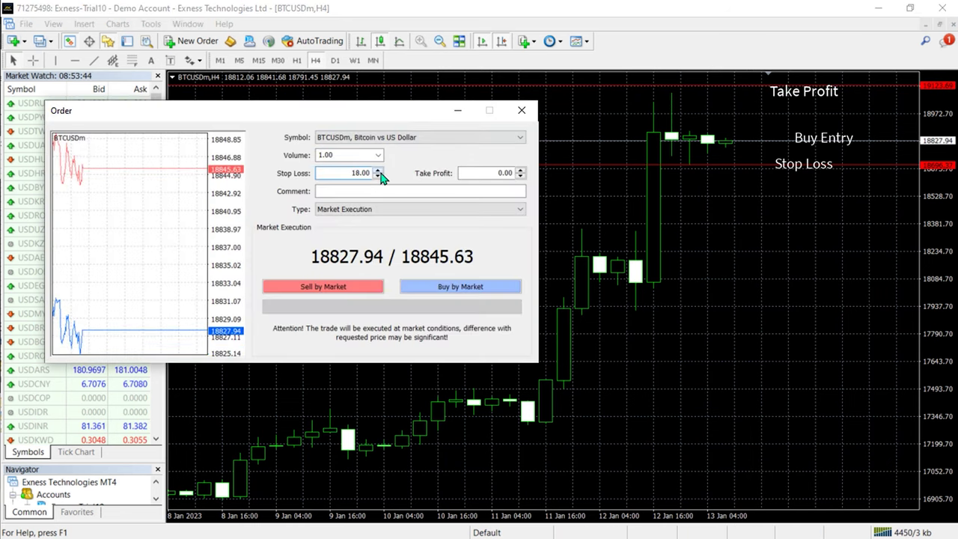
{"action": "type", "text": "696.37"}
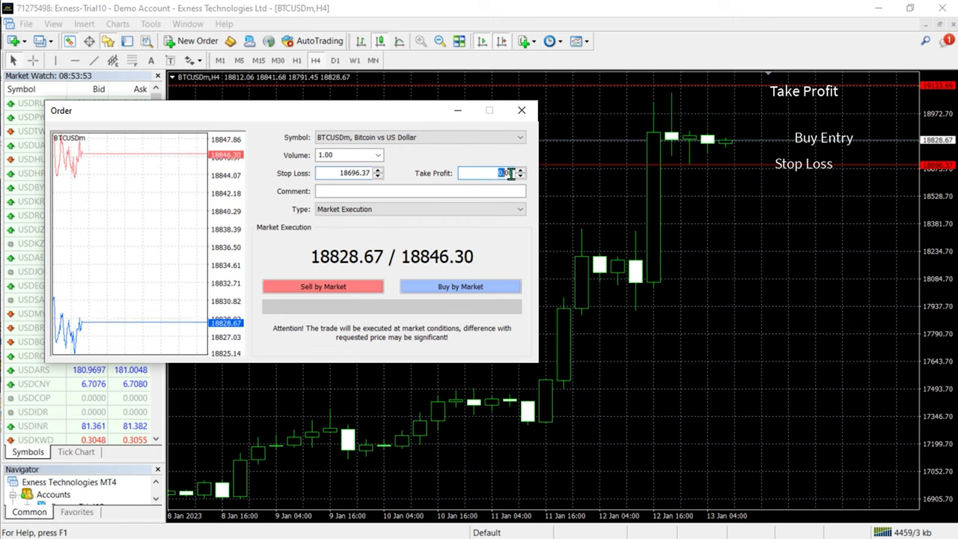
{"action": "left_click", "coordinate": [519, 170]}
{"action": "type", "text": "19123.609"}
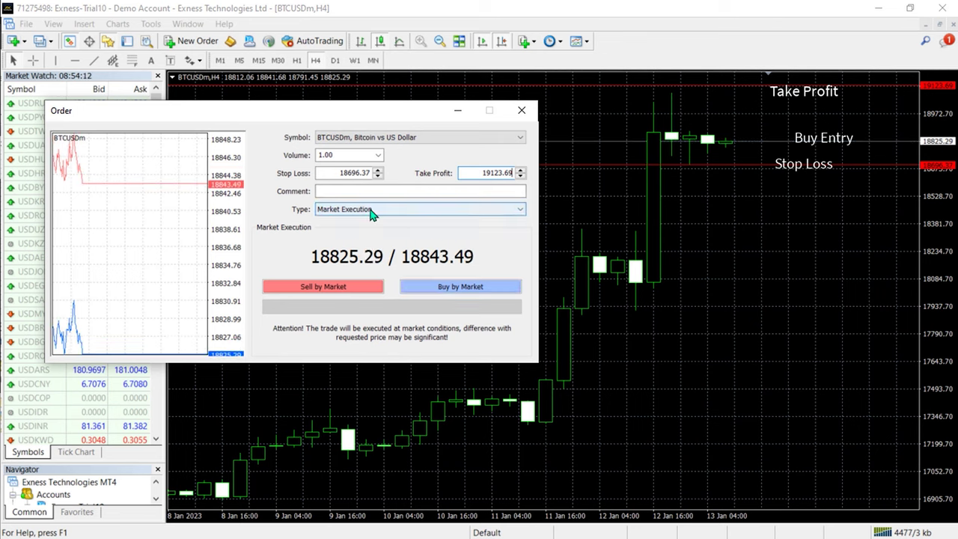
{"action": "left_click", "coordinate": [428, 287]}
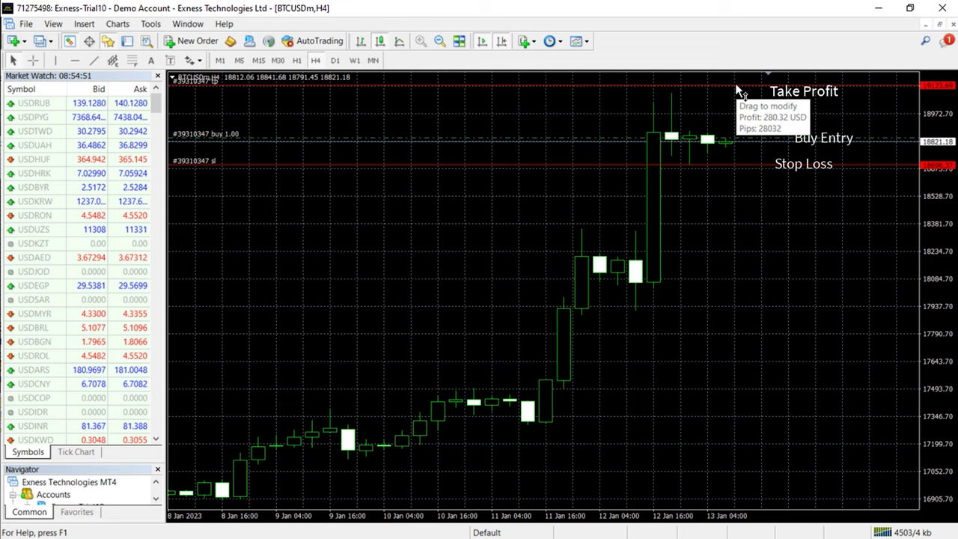
- Close the open BTCUSDm buy order and delete both red horizontal guide lines
{"action": "right_click", "coordinate": [736, 168]}
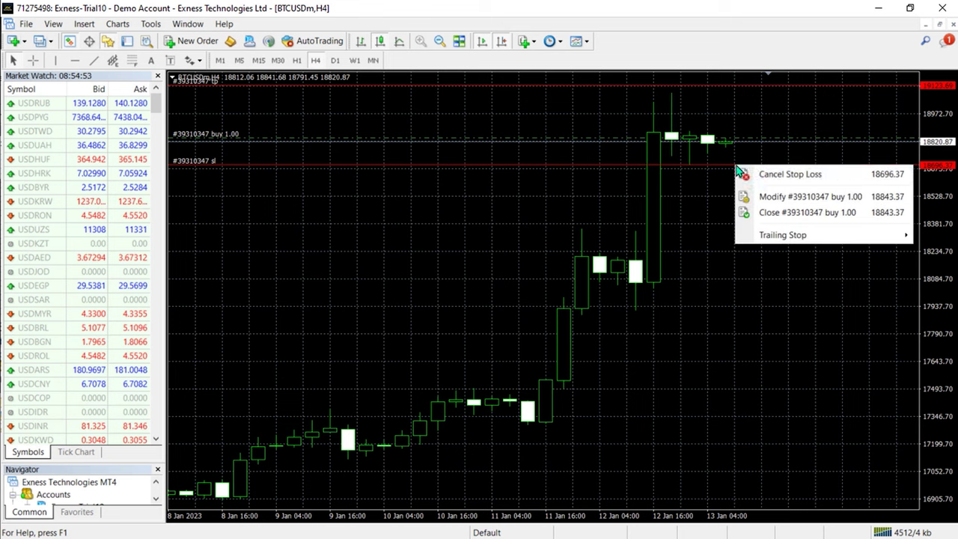
{"action": "left_click", "coordinate": [784, 215]}
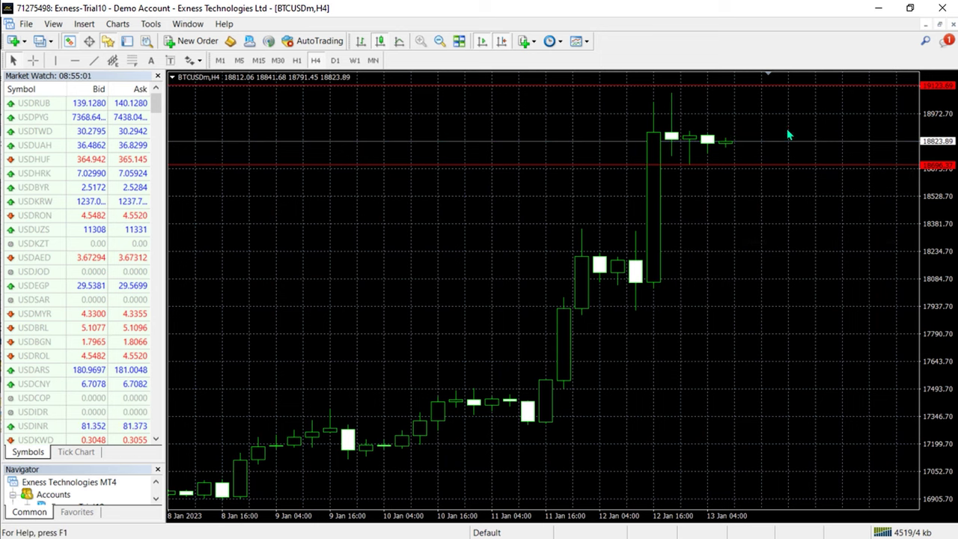
{"action": "mouse_move", "coordinate": [748, 87]}
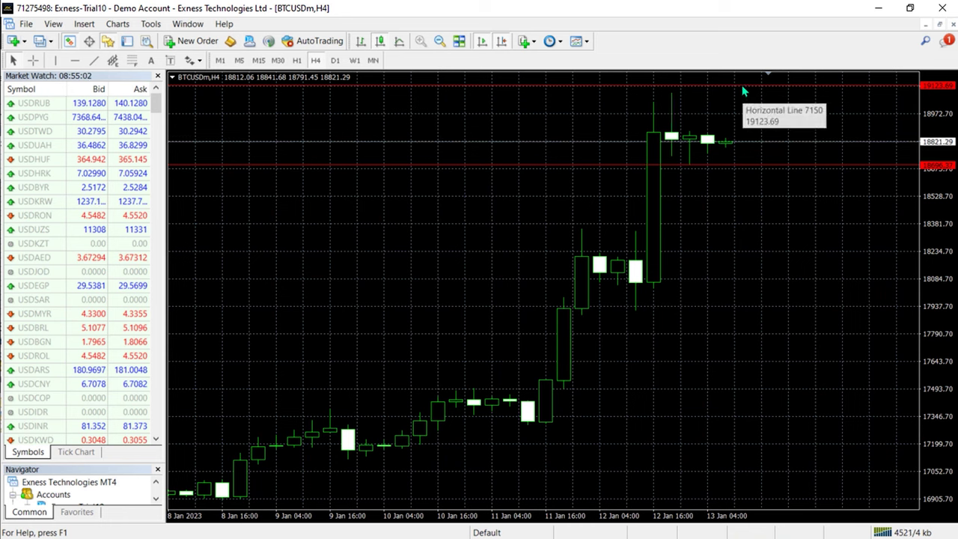
{"action": "right_click", "coordinate": [755, 168]}
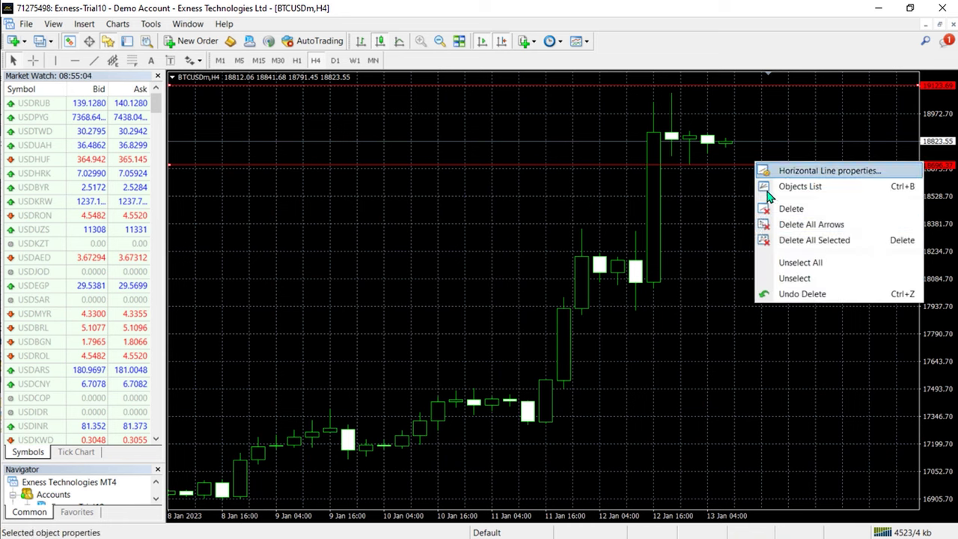
{"action": "left_click", "coordinate": [785, 240]}
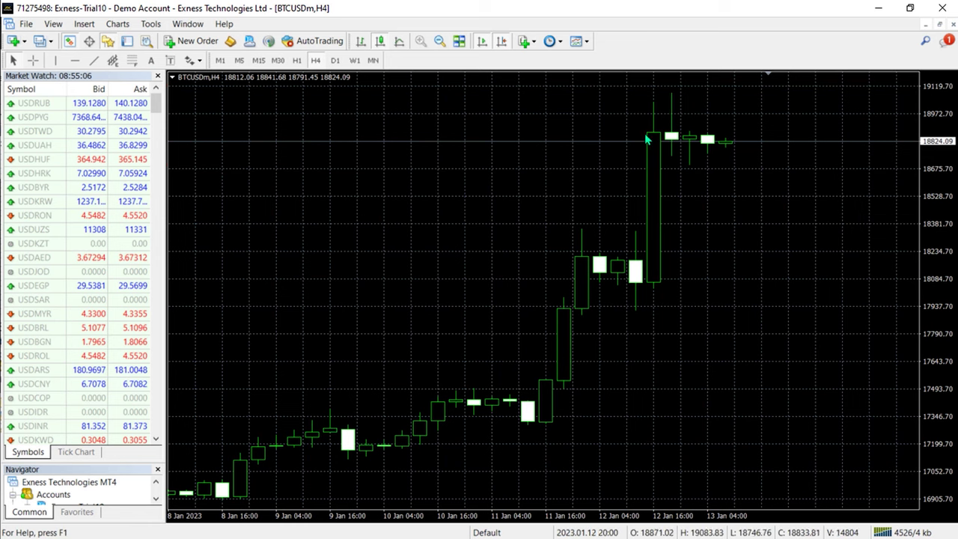